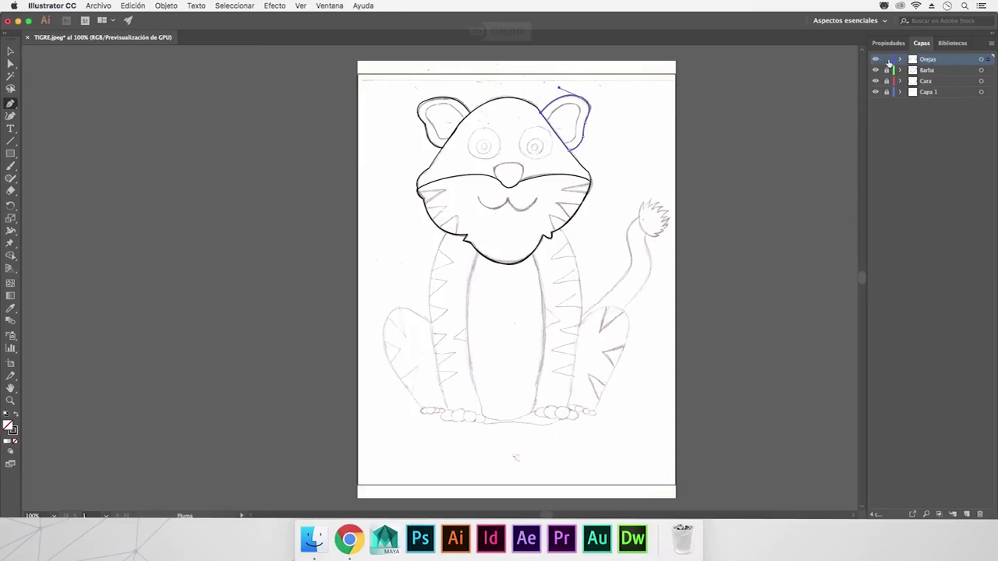
Step: Lock the Orejas layer and add a new layer, Capa 5, for the body outline
click(886, 60)
click(967, 515)
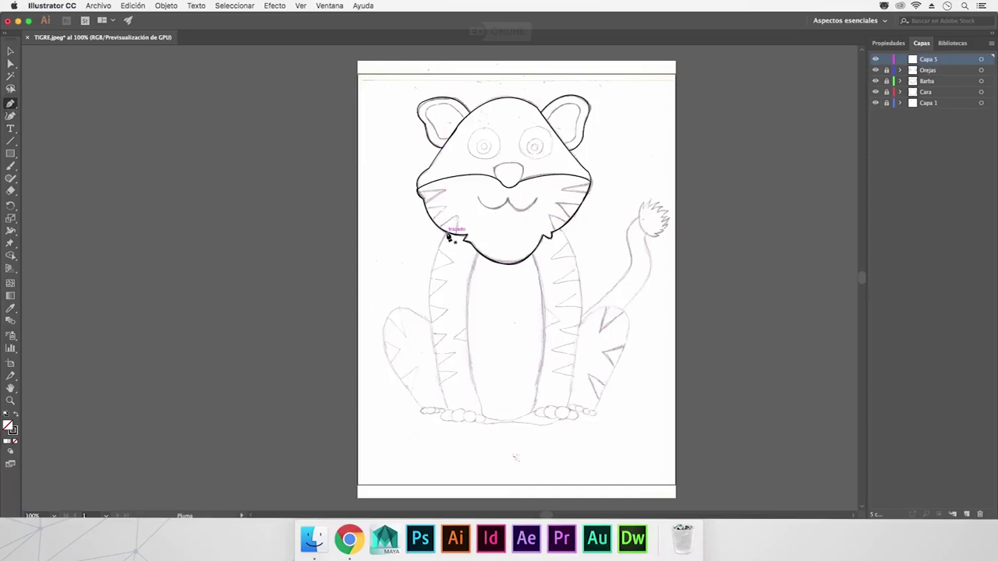
Step: Trace the tiger's left flank with the Pen, from the face's edge around the haunch to the front paw
click(449, 236)
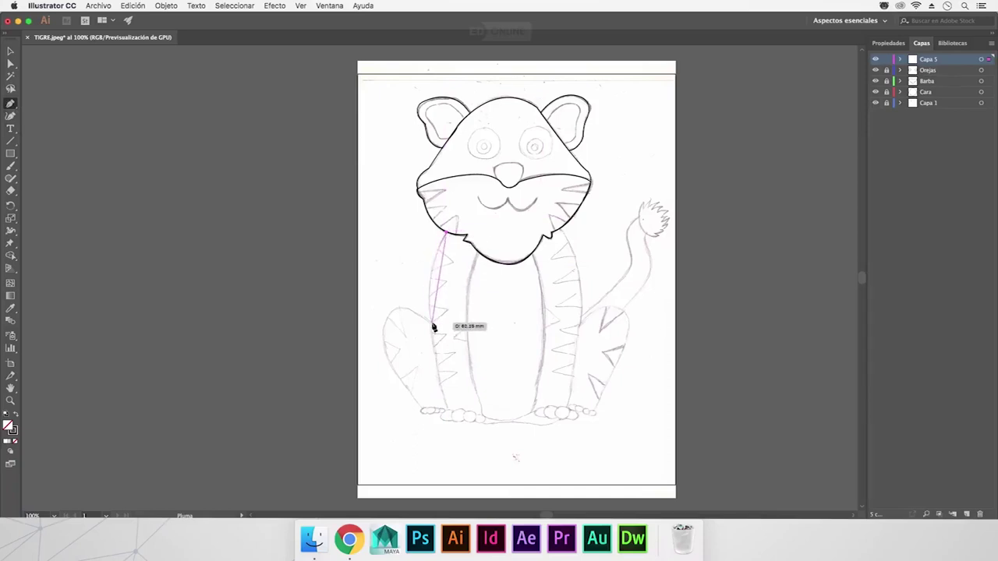
drag(432, 324, 441, 373)
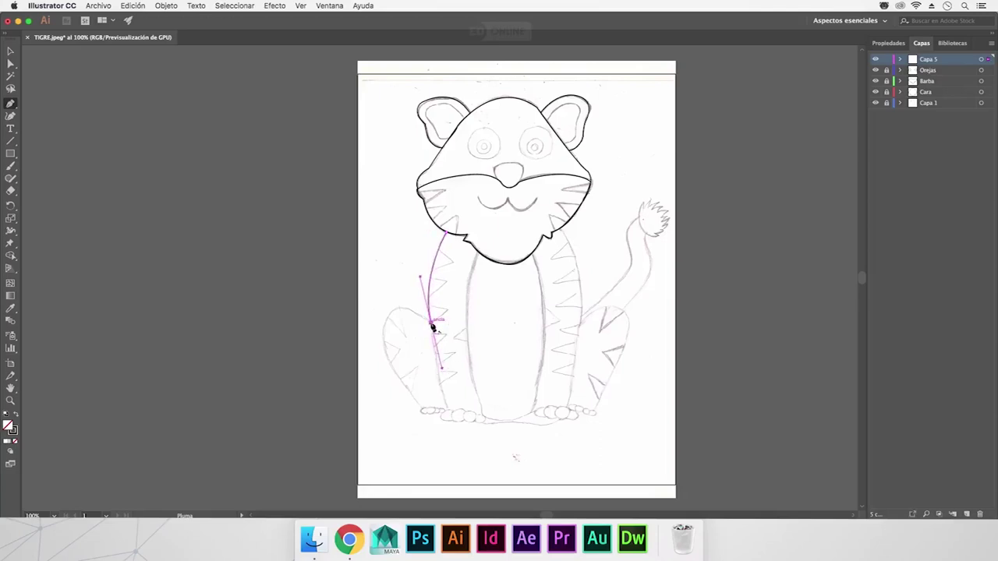
mouse_move(433, 328)
mouse_down()
mouse_move(413, 317)
mouse_move(382, 340)
mouse_move(384, 401)
mouse_up()
mouse_move(383, 341)
mouse_down()
mouse_move(392, 345)
mouse_move(382, 335)
mouse_up()
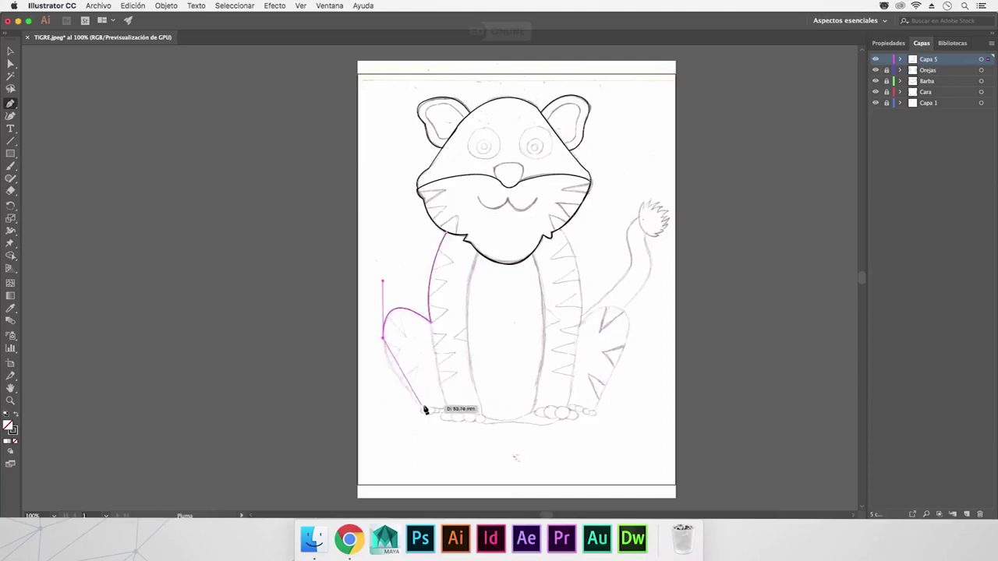
mouse_move(425, 411)
mouse_down()
mouse_move(458, 434)
mouse_move(465, 458)
mouse_up()
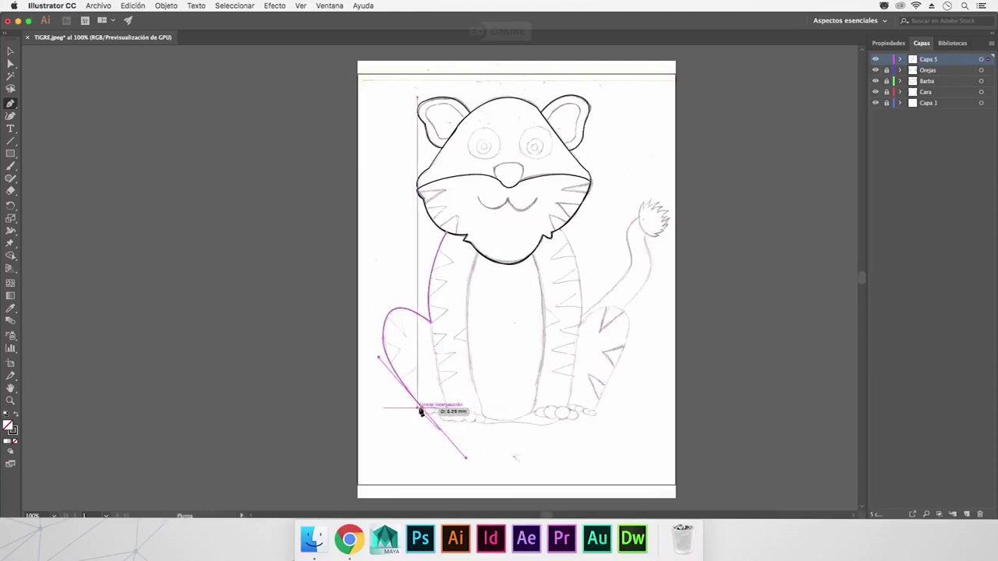
drag(423, 410, 428, 400)
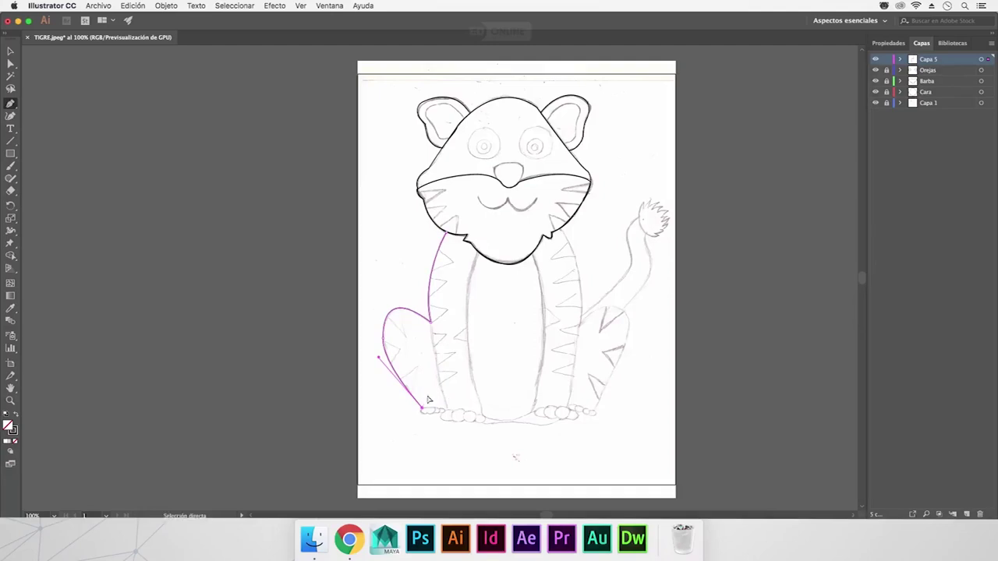
Step: Continue the body path in scalloped curves over each left-paw toe through the last toe
key(ctrl+plus)
key(ctrl+plus)
key(ctrl+plus)
key(ctrl+plus)
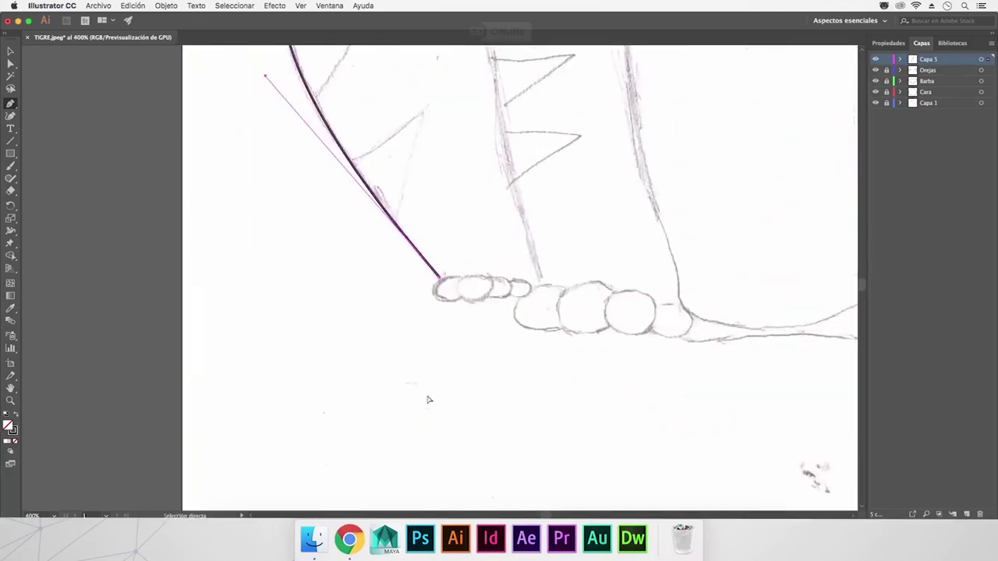
ctrl+click(463, 280)
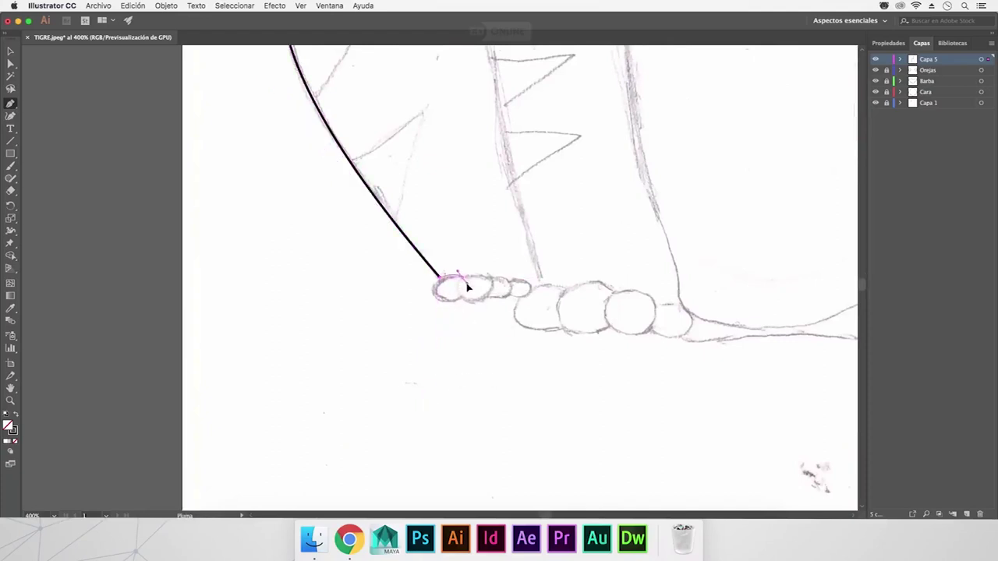
click(468, 283)
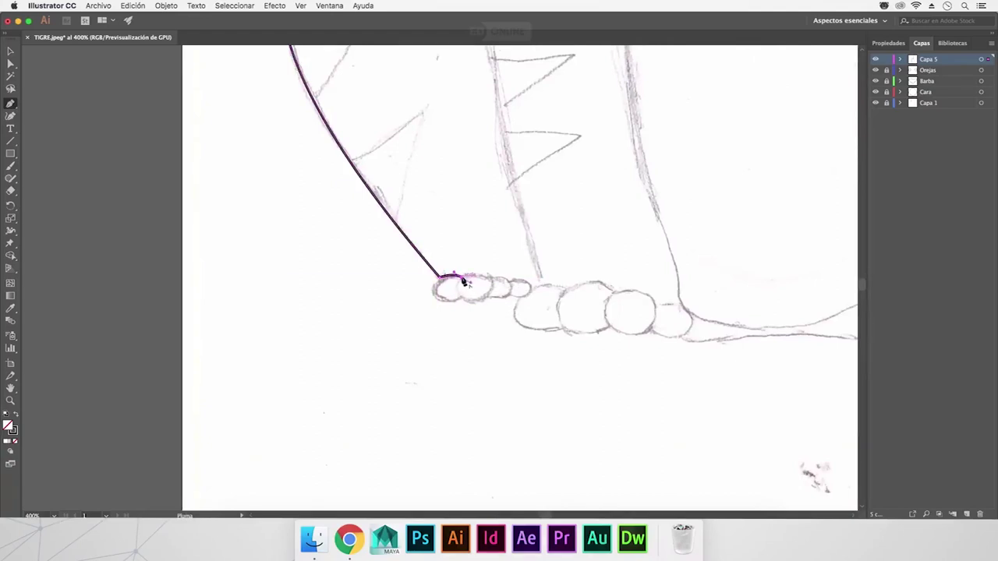
mouse_move(464, 282)
mouse_down()
mouse_move(466, 293)
mouse_move(491, 278)
mouse_up()
click(492, 283)
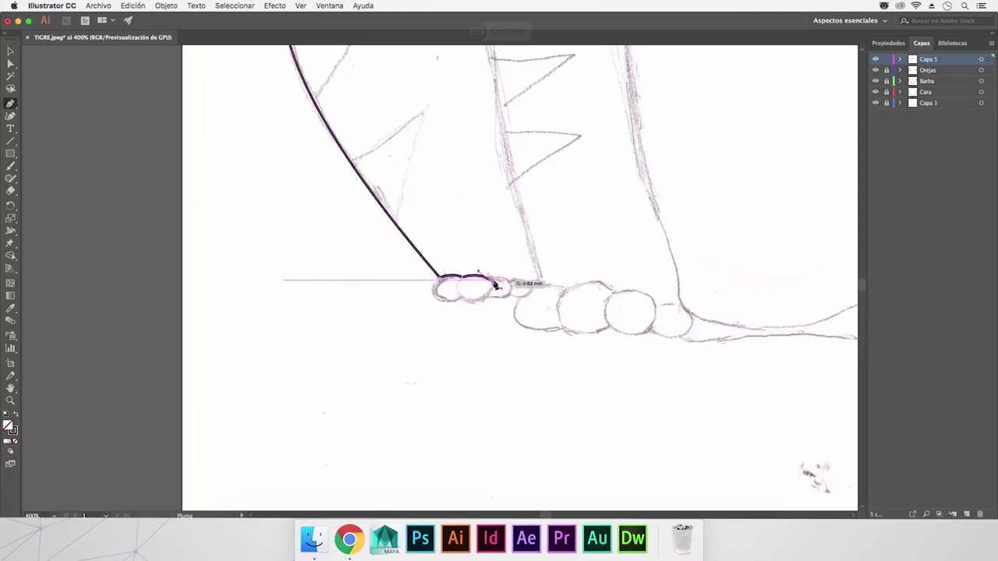
drag(492, 283, 533, 290)
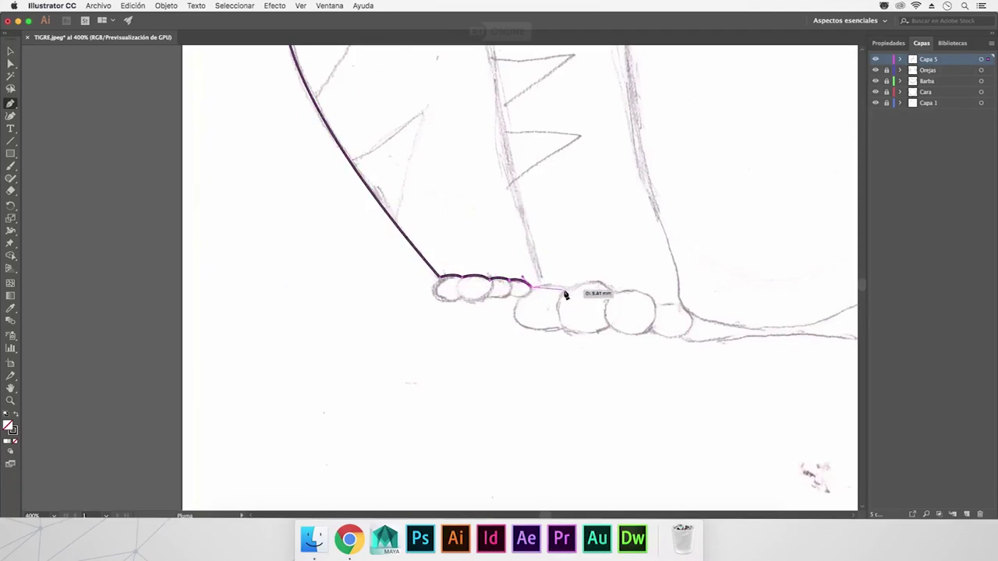
mouse_move(565, 289)
mouse_down()
mouse_move(617, 297)
mouse_move(633, 316)
mouse_move(656, 312)
mouse_move(661, 332)
mouse_up()
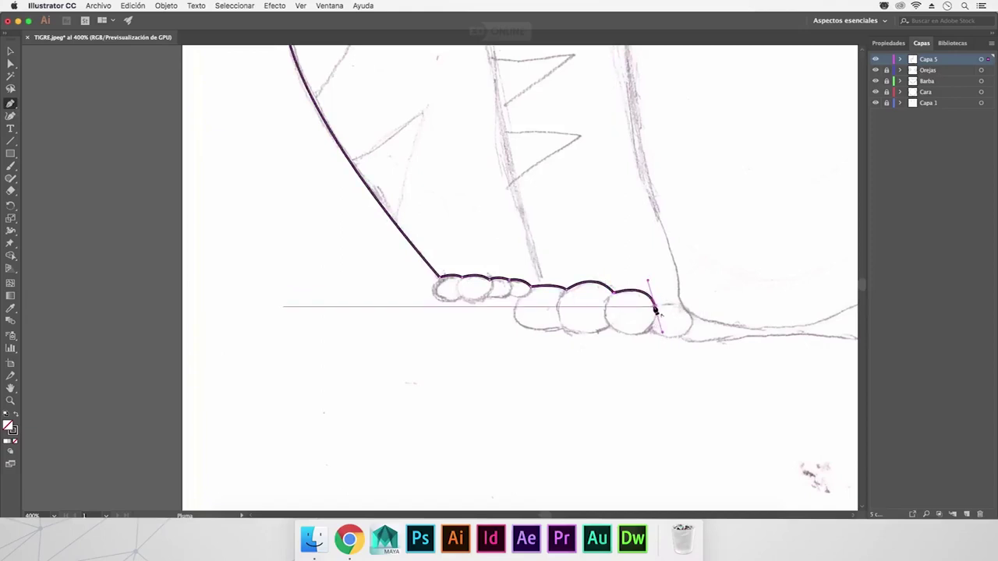
drag(683, 308, 694, 304)
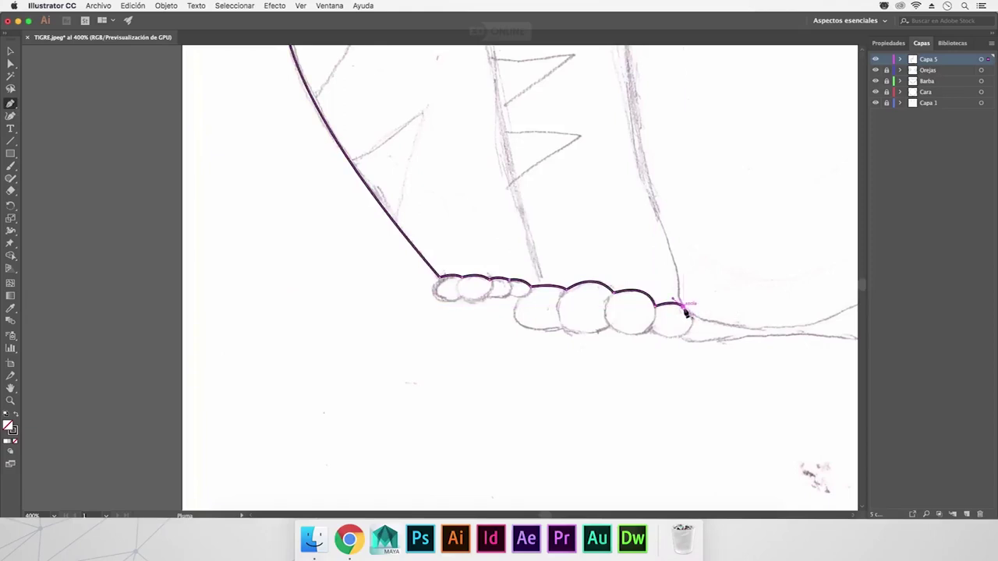
super+click(679, 341)
mouse_move(680, 329)
mouse_down()
mouse_move(668, 348)
mouse_move(656, 345)
mouse_move(615, 500)
mouse_up()
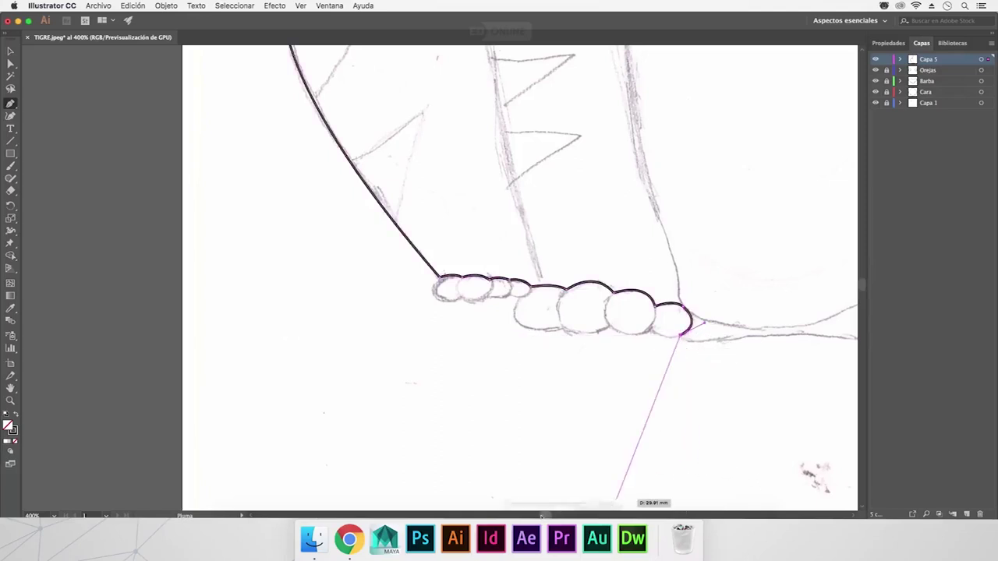
Step: Extend the path along the base line between the front legs and over the right paw's toes
scroll(616, 499, right, 10)
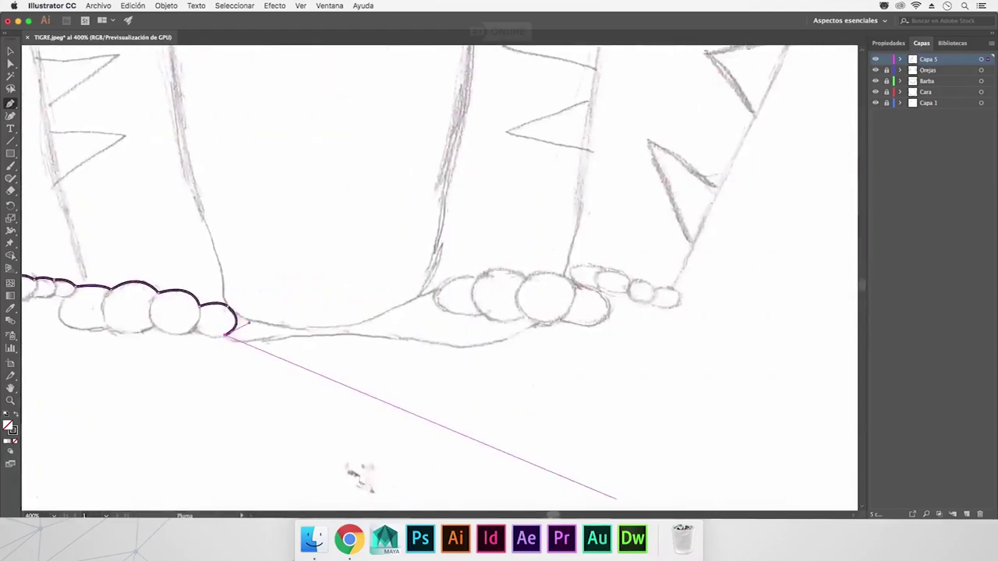
mouse_move(616, 499)
mouse_down()
mouse_move(277, 344)
mouse_move(333, 333)
mouse_move(401, 340)
mouse_up()
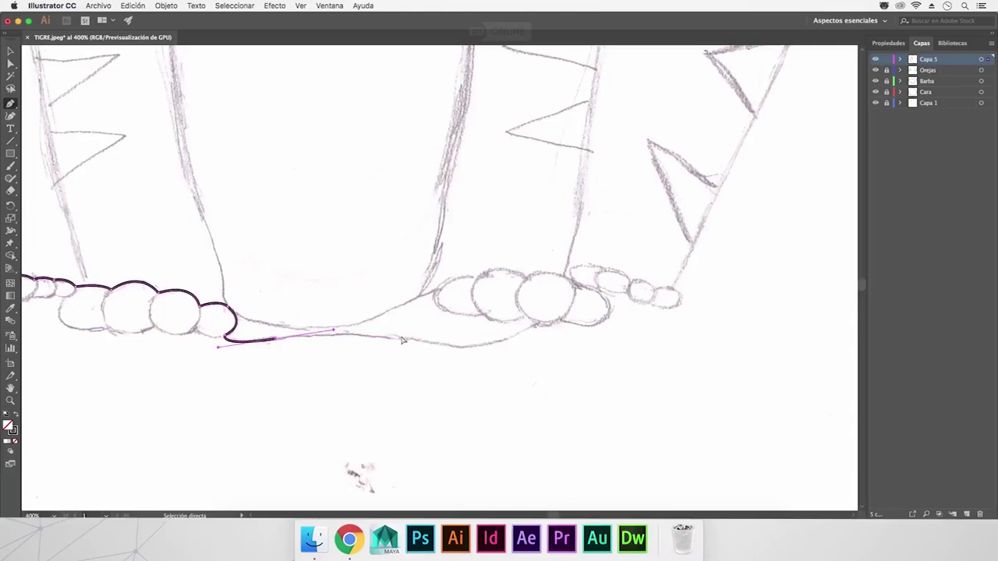
mouse_move(276, 342)
mouse_down()
mouse_move(453, 352)
mouse_move(538, 329)
mouse_move(580, 302)
mouse_move(552, 325)
mouse_move(608, 315)
mouse_up()
mouse_move(605, 316)
mouse_down()
mouse_move(626, 293)
mouse_move(604, 304)
mouse_move(558, 280)
mouse_move(616, 267)
mouse_move(602, 268)
mouse_move(663, 302)
mouse_up()
mouse_move(658, 294)
mouse_down()
mouse_move(680, 297)
mouse_move(675, 290)
mouse_up()
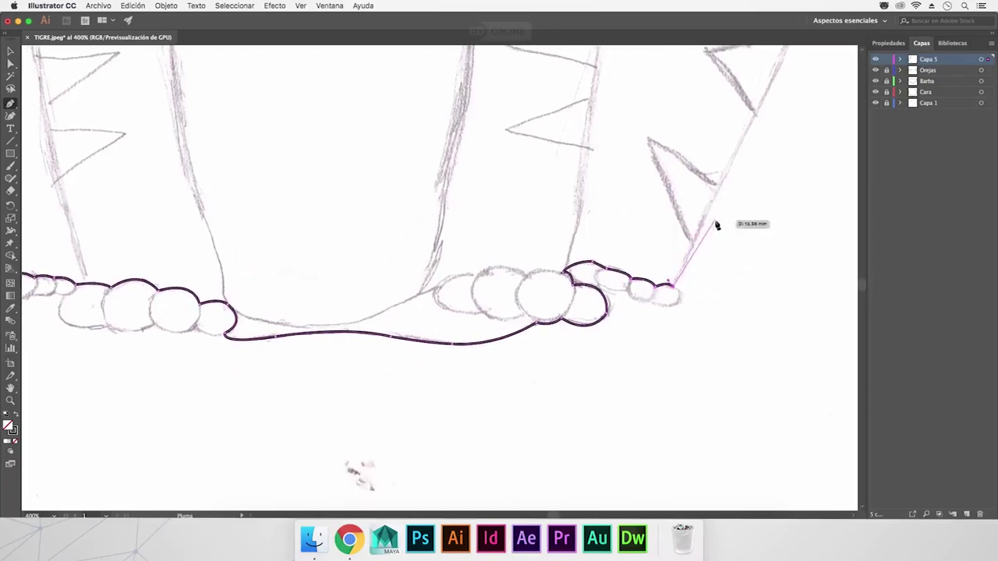
scroll(717, 222, up, 2)
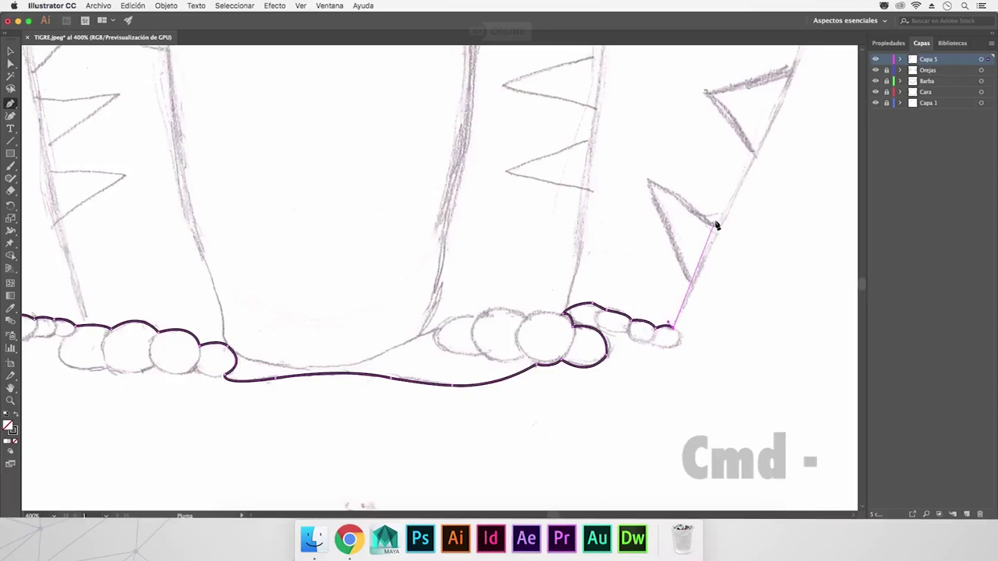
Step: Trace the outline up the right haunch with corner anchors, reaching toward the head
key(super+minus)
key(super+minus)
key(super+minus)
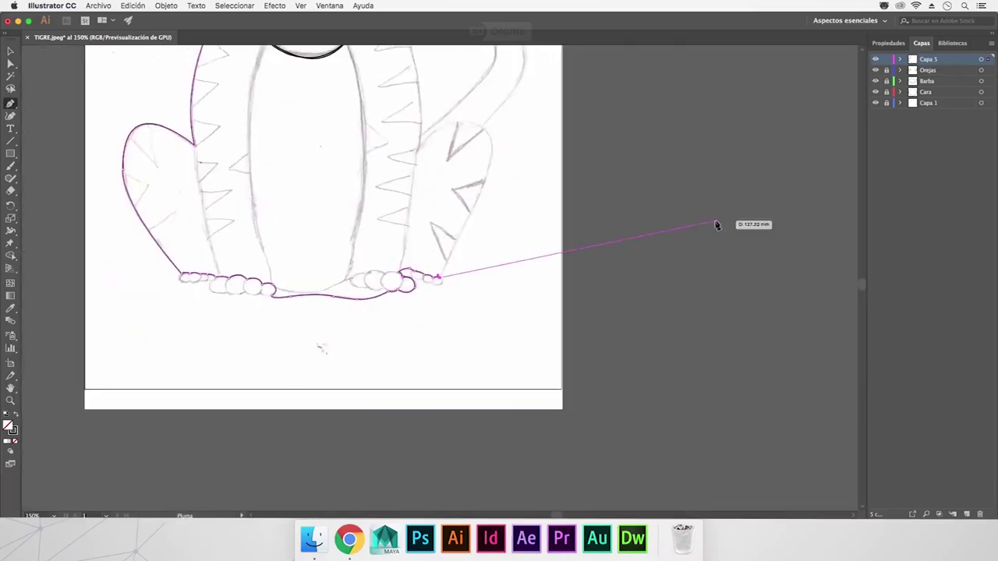
drag(485, 130, 455, 102)
click(484, 130)
drag(419, 150, 385, 201)
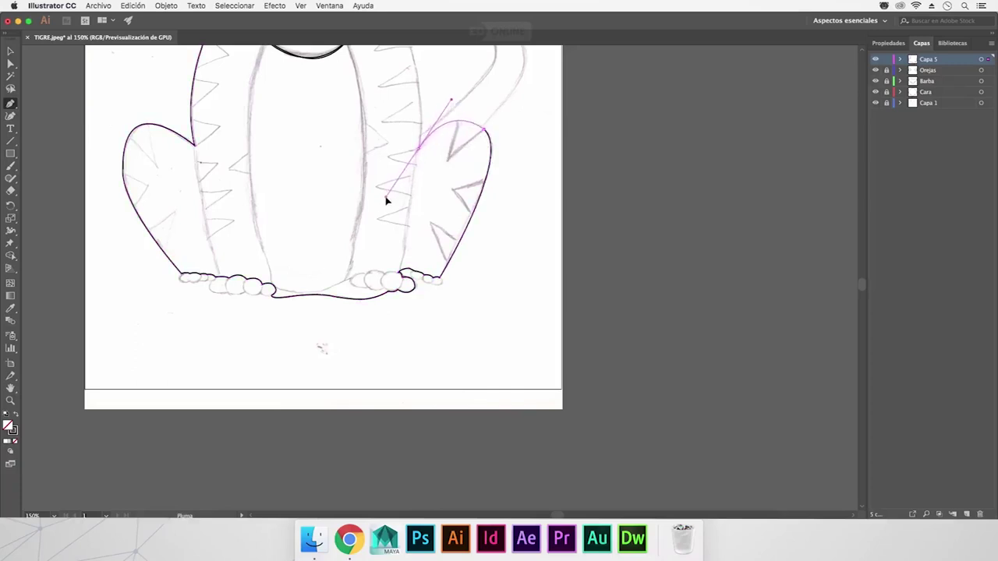
click(418, 150)
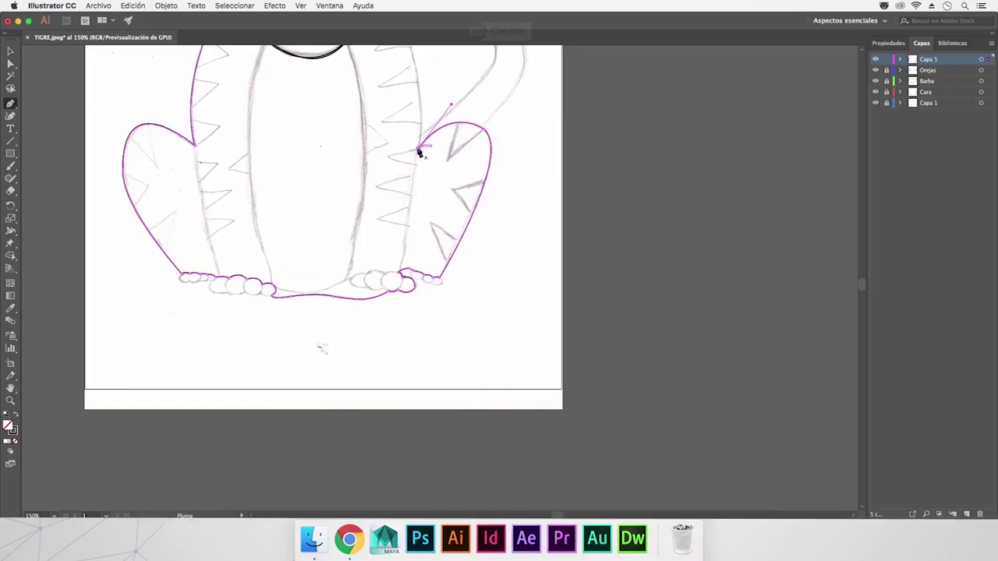
scroll(419, 155, up, 3)
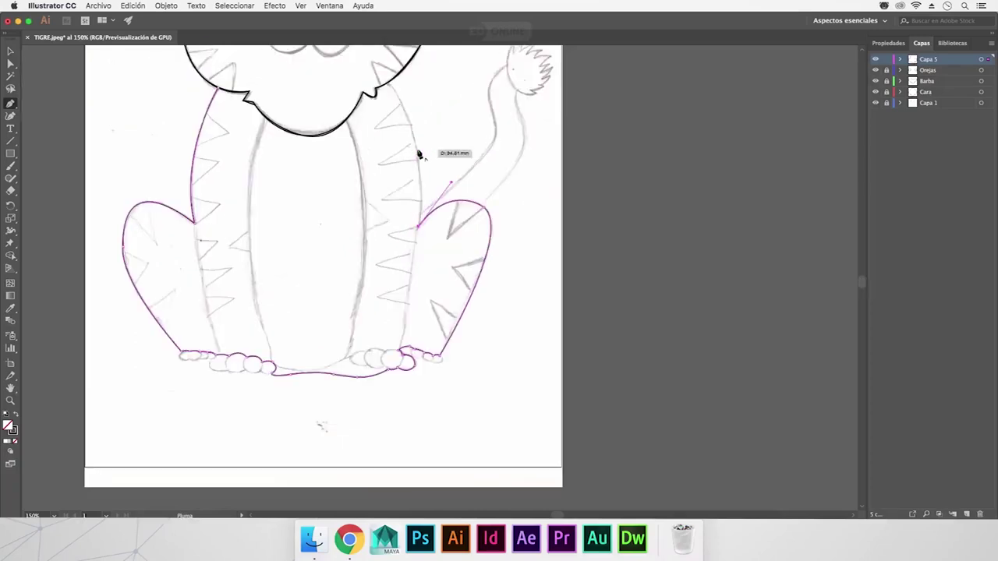
drag(385, 84, 331, 61)
scroll(343, 64, up, 2)
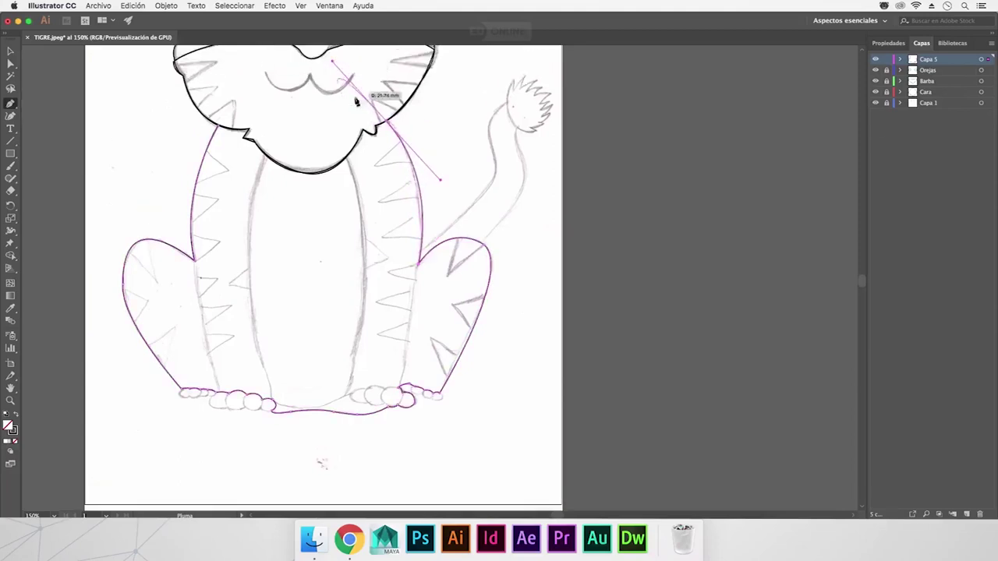
click(388, 125)
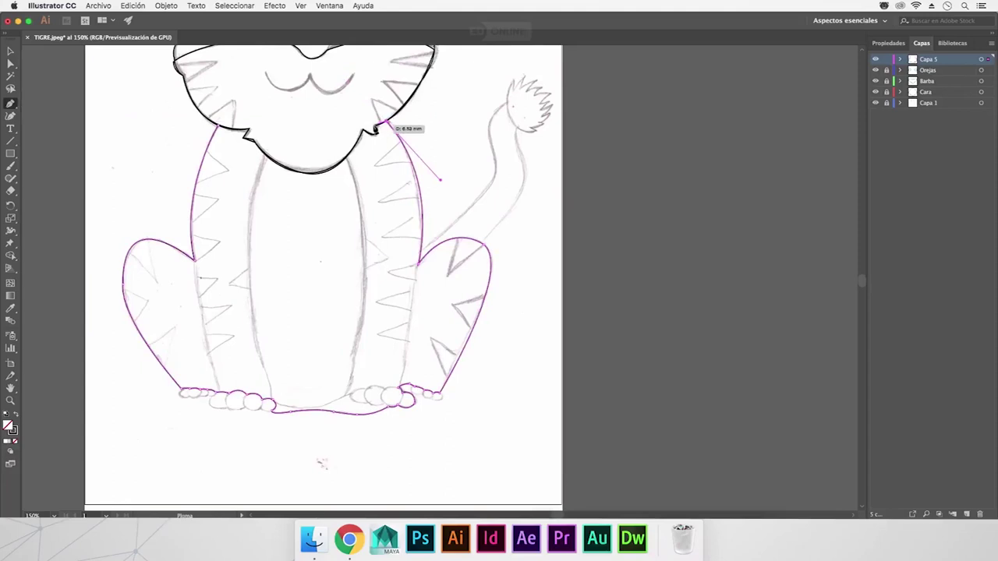
Step: Draw a curved path along the chin, matching the sketch
click(374, 131)
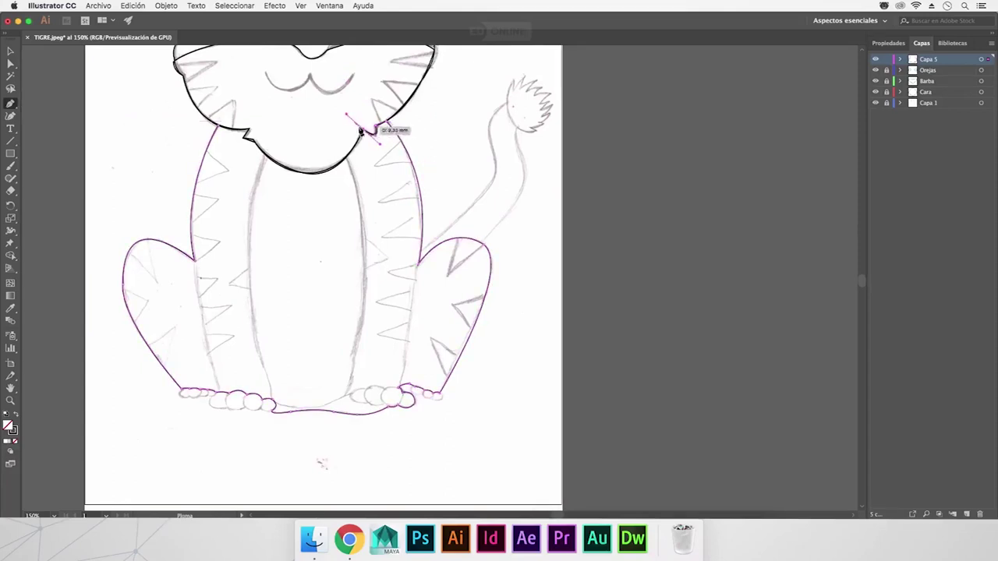
mouse_move(306, 174)
mouse_down()
mouse_move(267, 173)
mouse_move(275, 140)
mouse_up()
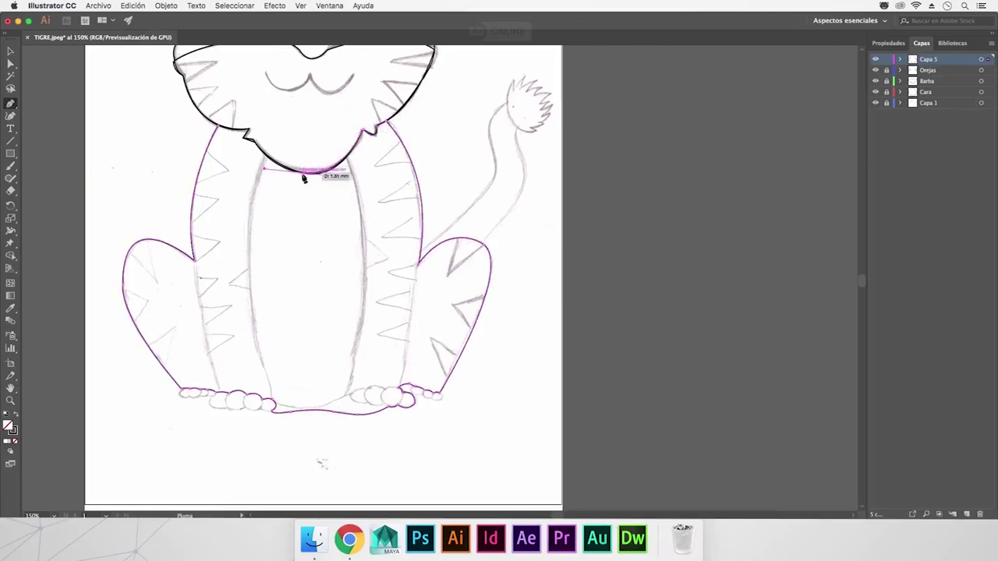
drag(275, 141, 275, 142)
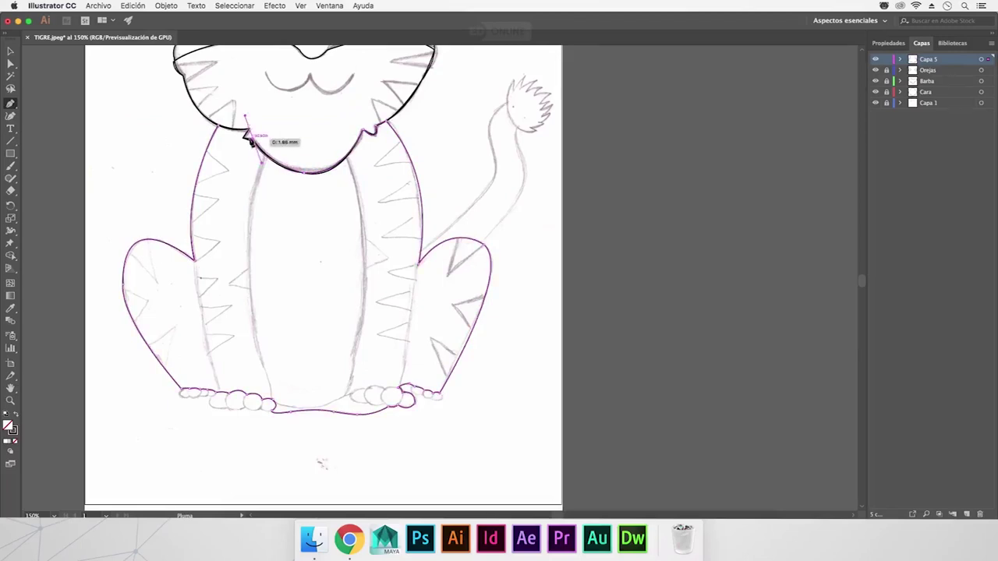
drag(253, 144, 250, 132)
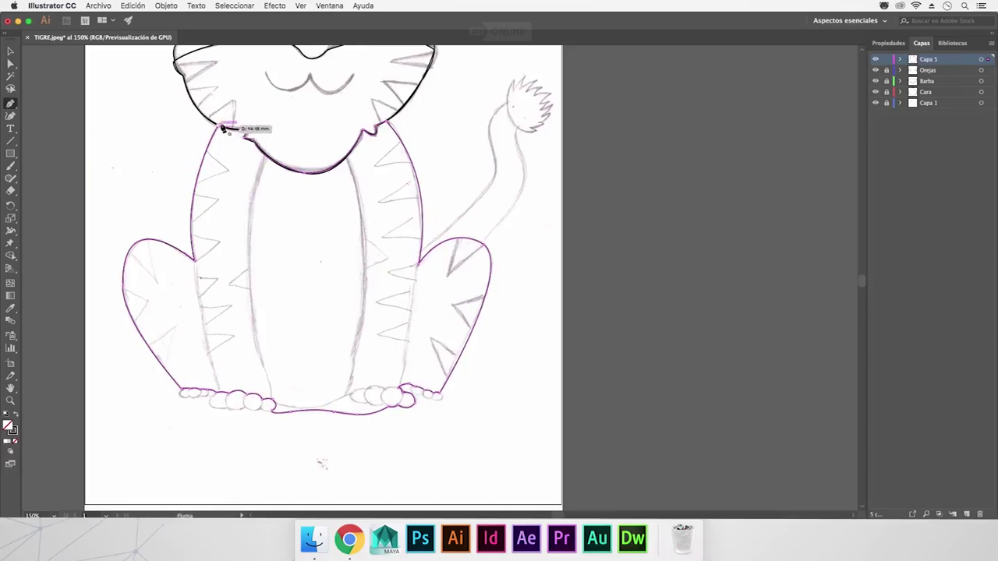
drag(249, 132, 220, 125)
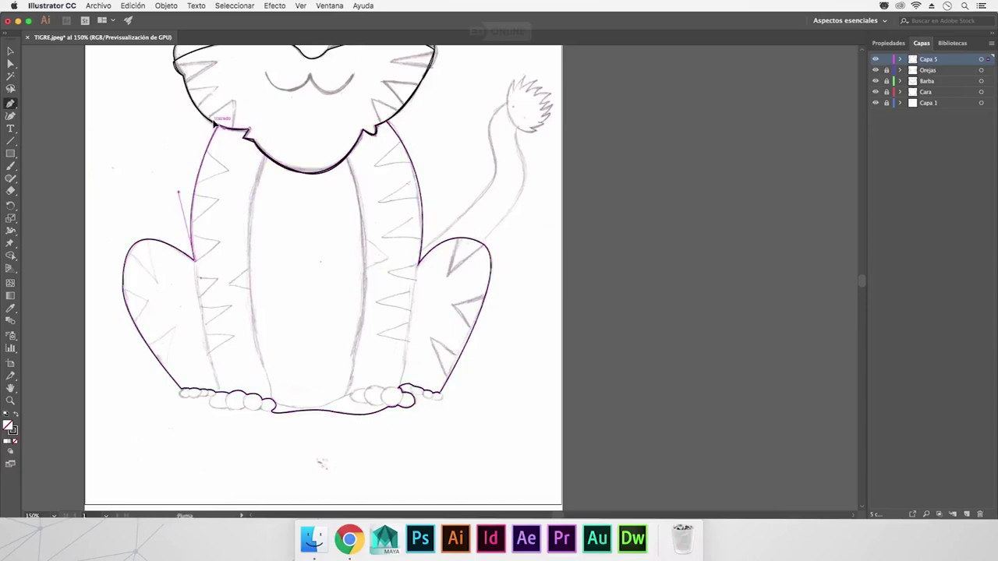
Step: Lock Capa 5 and add a new layer, Capa 6, for the paws
click(215, 130)
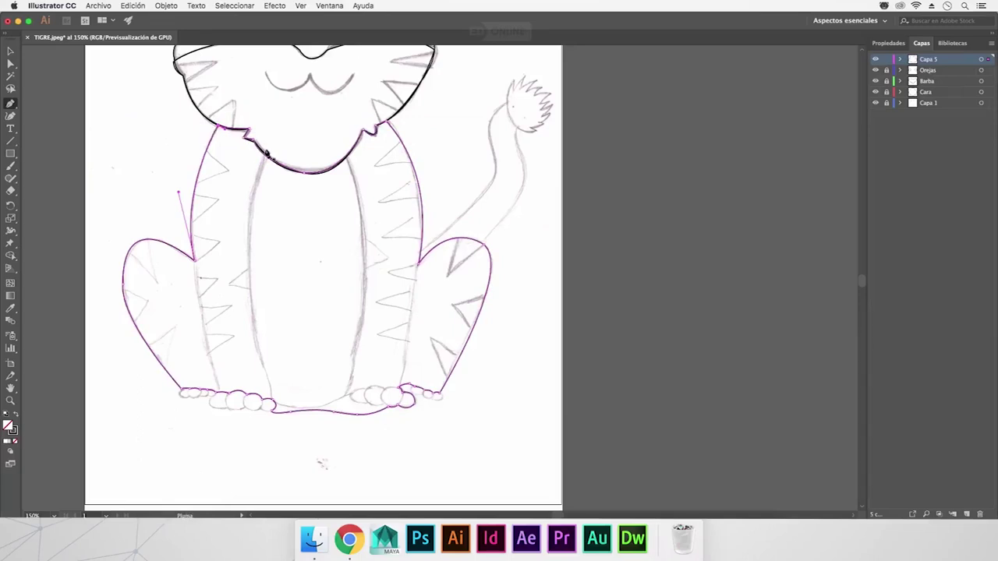
click(887, 60)
click(966, 513)
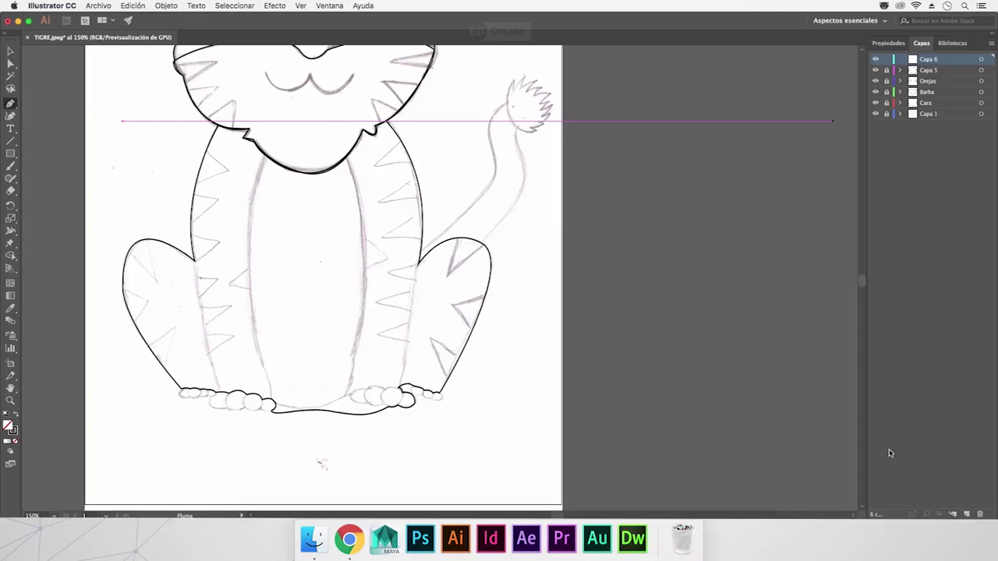
Step: Draw an ellipse over a left front-paw toe and resize it to fit
click(13, 154)
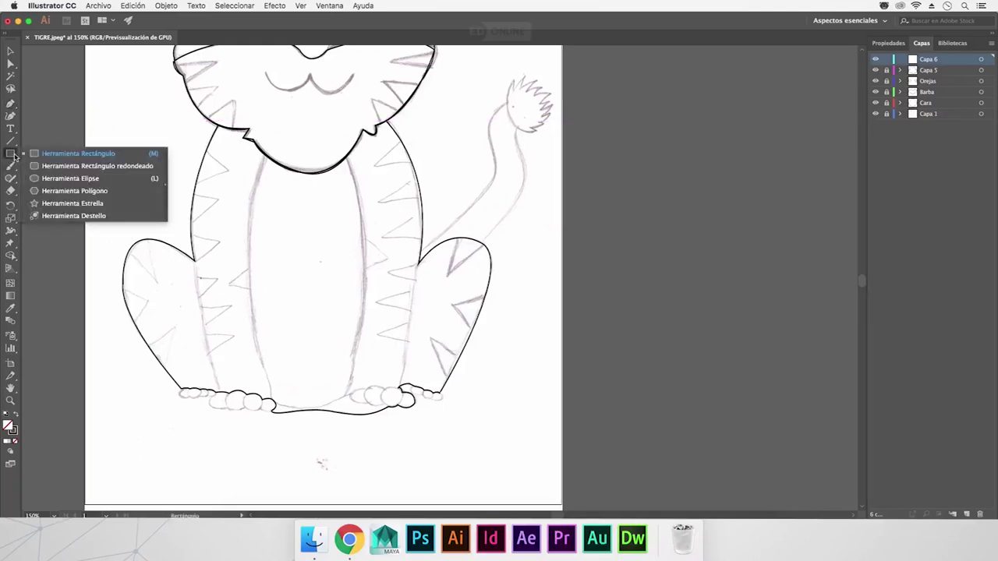
click(64, 182)
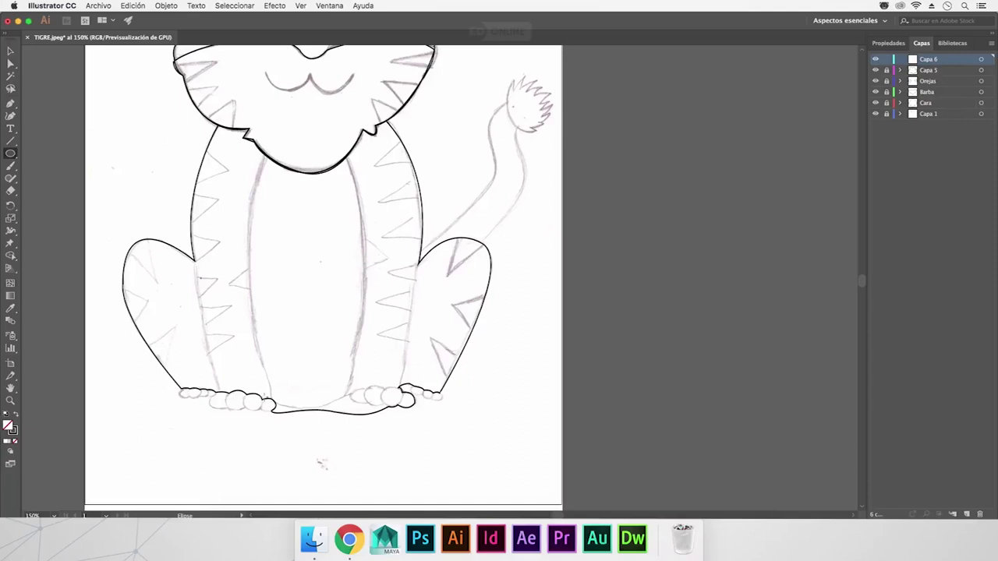
drag(262, 394, 241, 411)
click(10, 50)
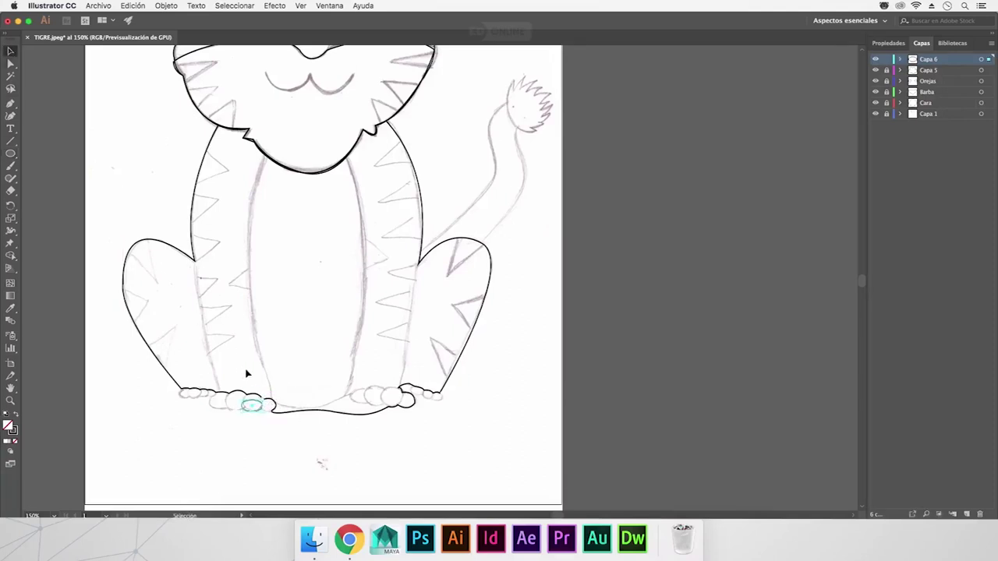
key(super+plus)
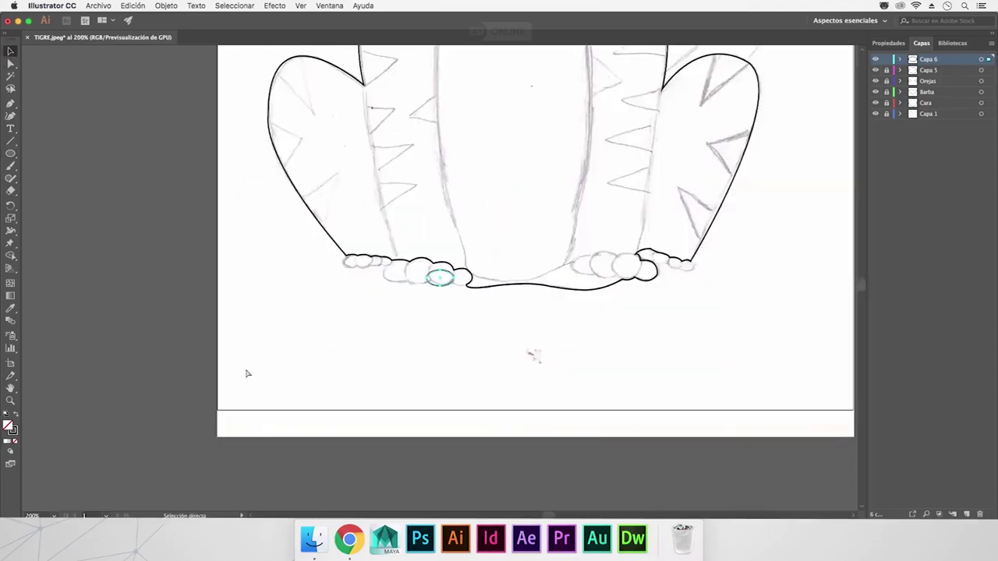
key(super+plus)
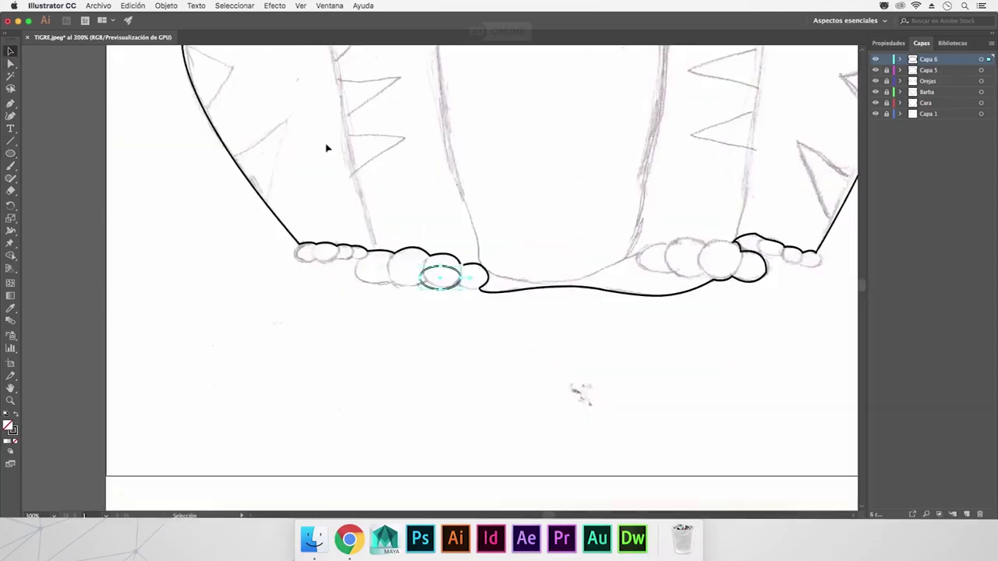
mouse_move(442, 267)
mouse_down()
mouse_move(441, 251)
mouse_move(422, 270)
mouse_move(438, 286)
mouse_up()
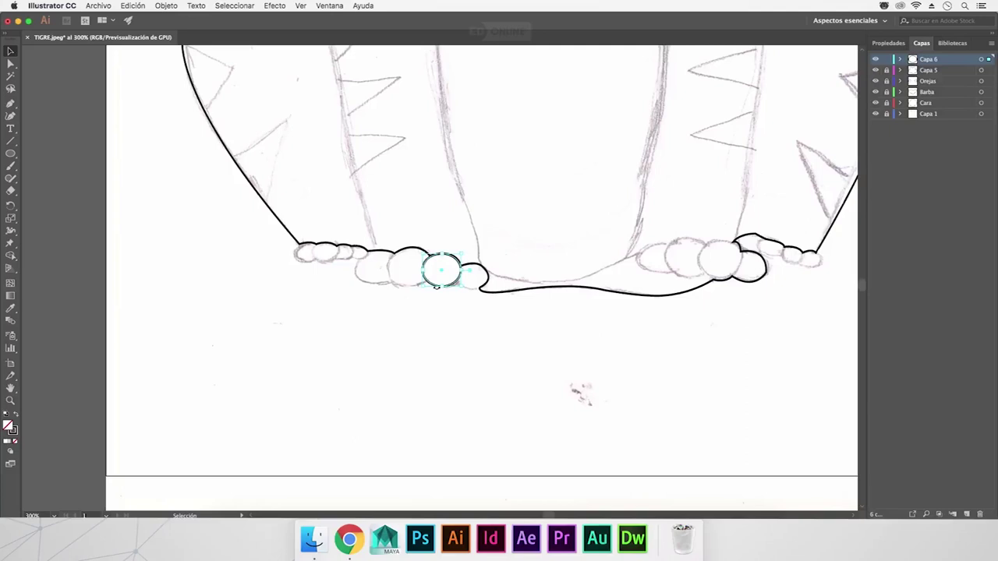
Step: Paste a copy of the toe circle and fit it over the neighbouring toe
key(ctrl+c)
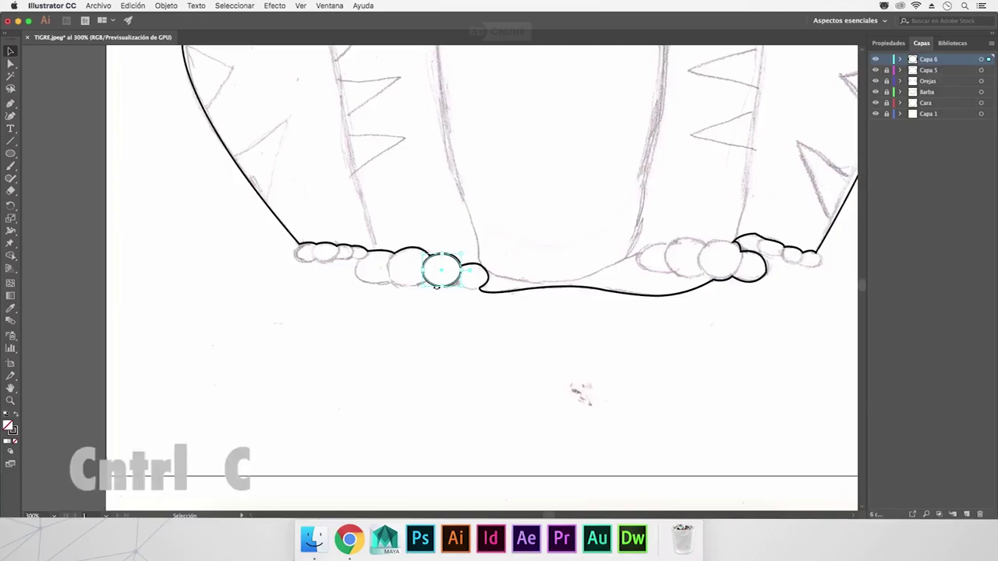
key(a)
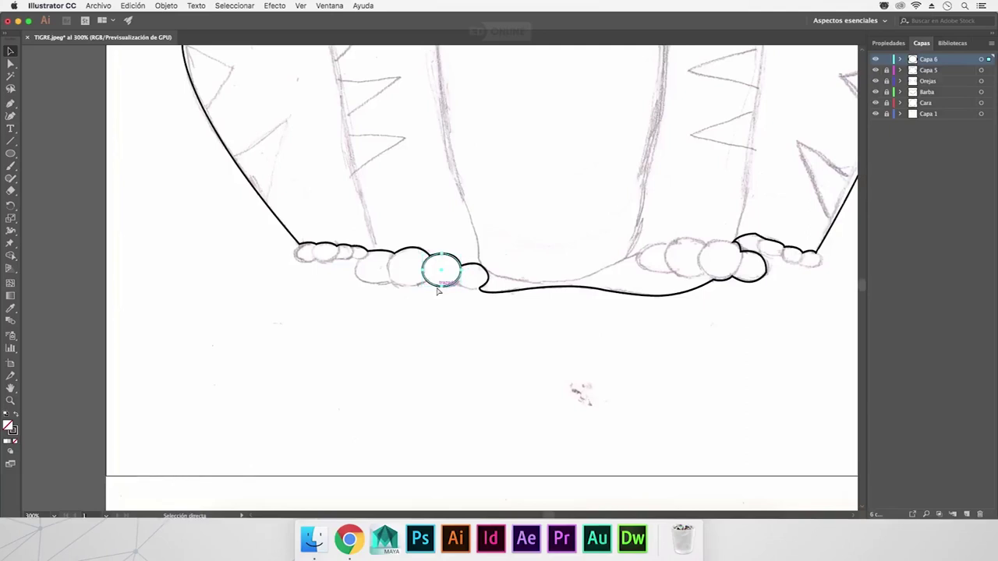
key(ctrl+v)
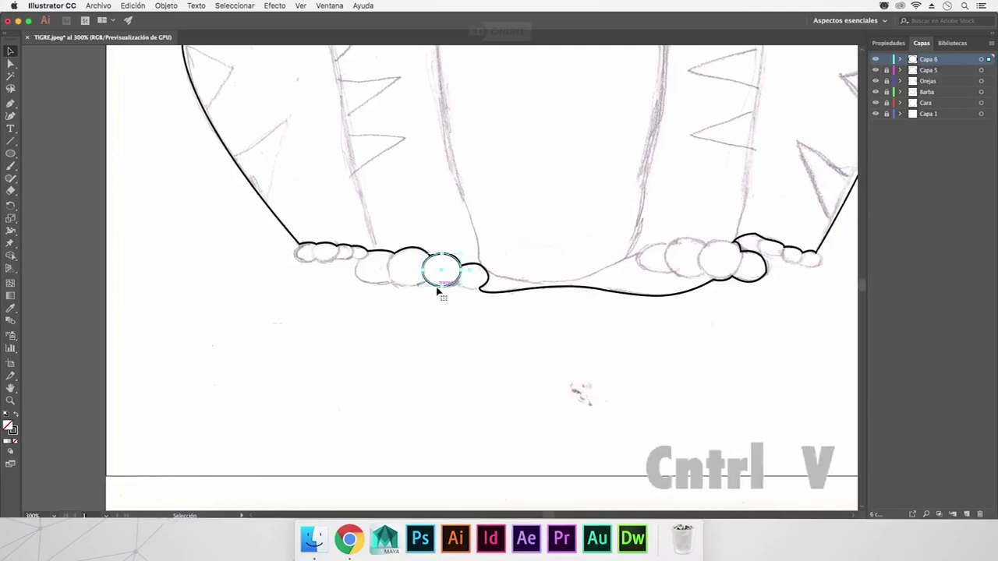
mouse_move(438, 290)
mouse_down()
mouse_move(405, 267)
mouse_move(408, 246)
mouse_move(436, 266)
mouse_move(421, 295)
mouse_up()
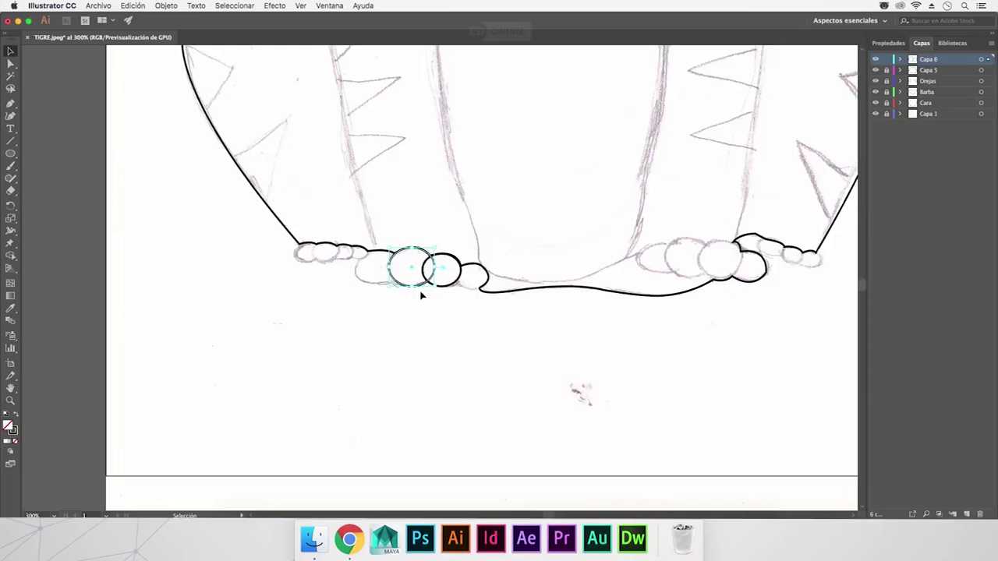
drag(426, 262, 353, 266)
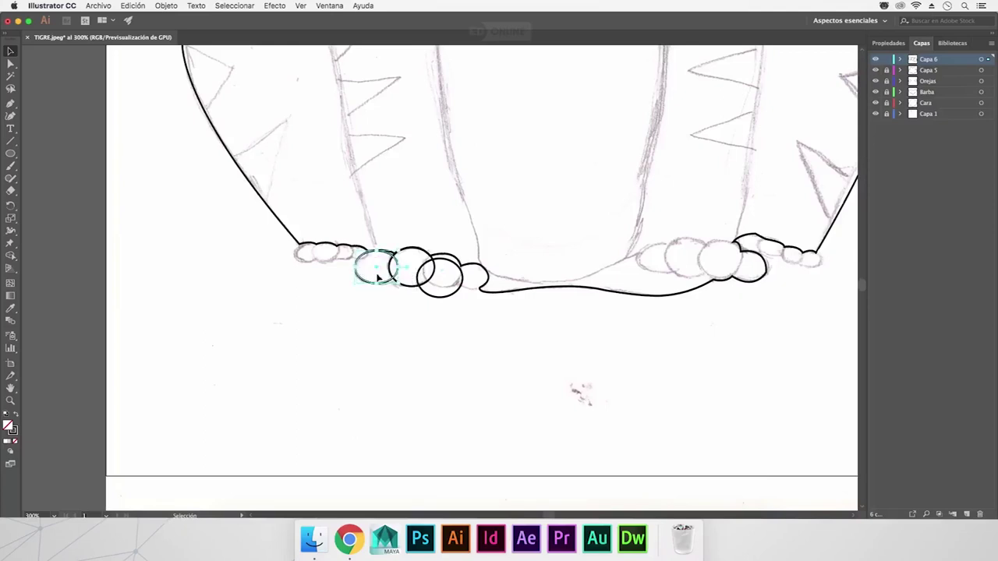
click(473, 340)
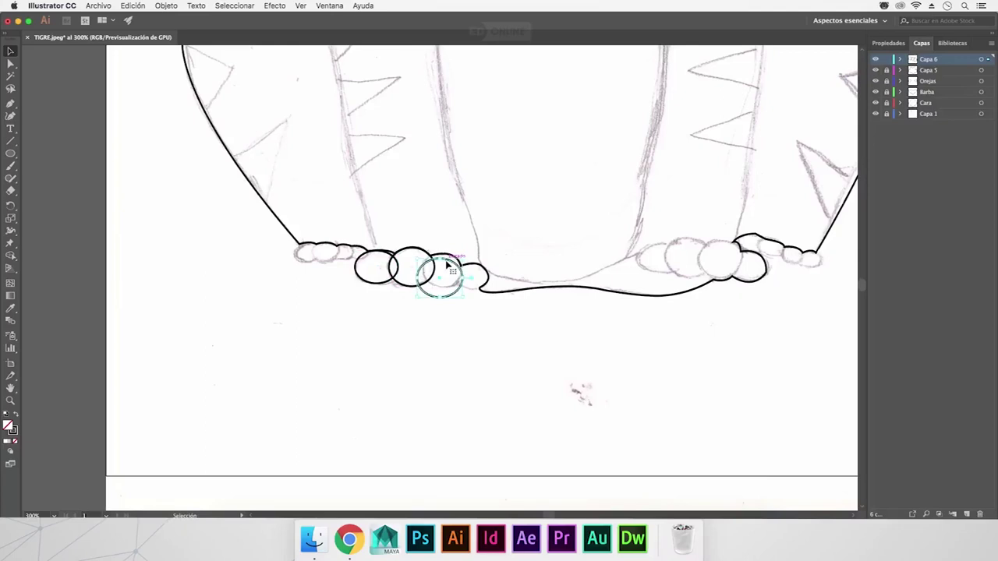
drag(451, 260, 441, 283)
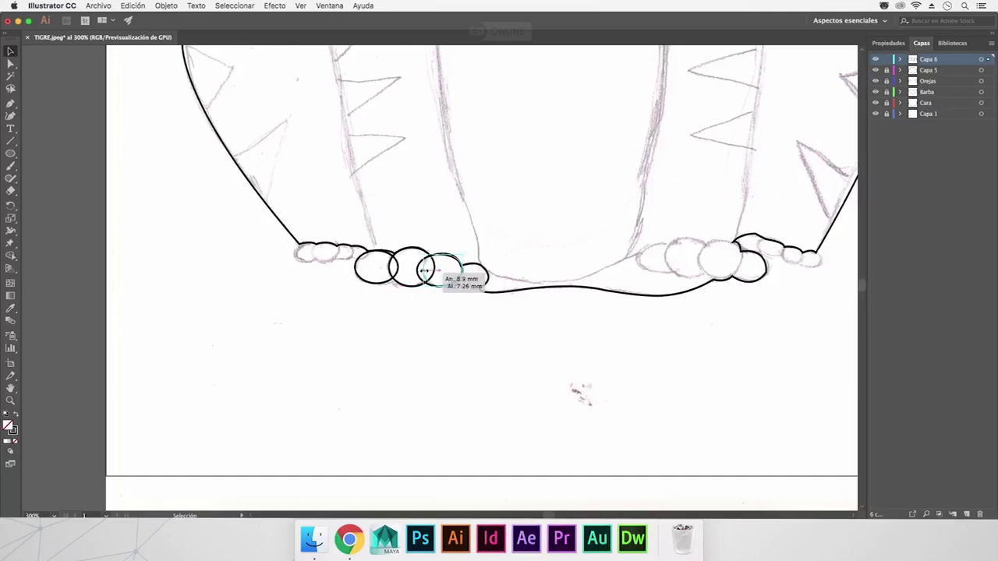
drag(426, 269, 423, 273)
Step: Place the small circle on the rightmost toe and move another circle left onto a toe
key(v)
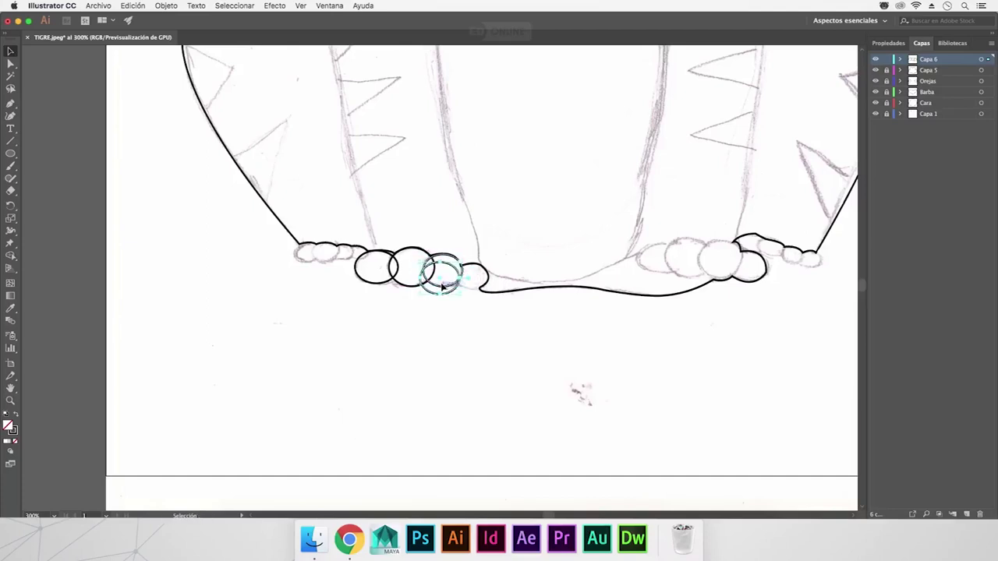
mouse_move(461, 279)
mouse_down()
mouse_move(489, 282)
mouse_move(456, 273)
mouse_move(487, 273)
mouse_up()
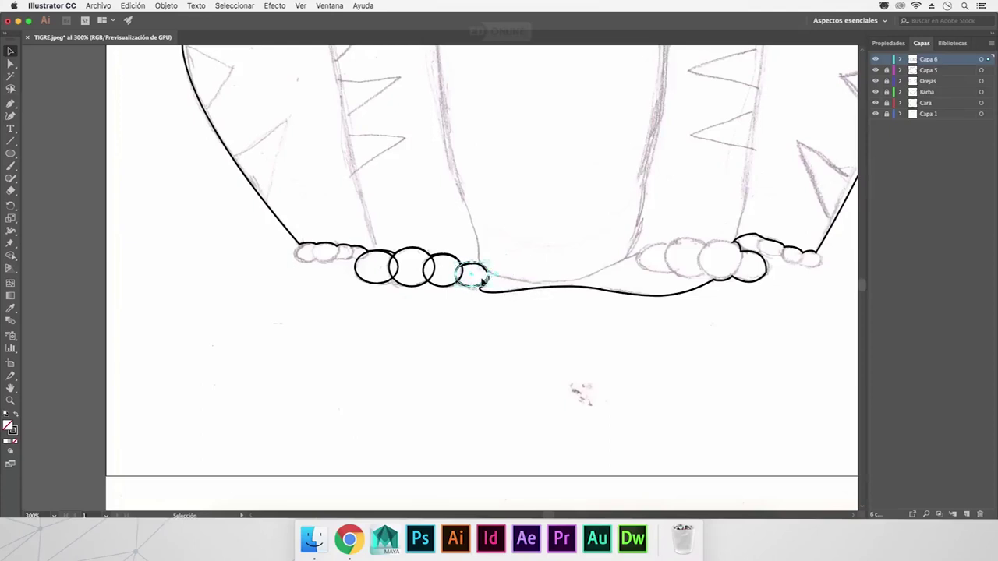
drag(470, 287, 469, 289)
click(395, 312)
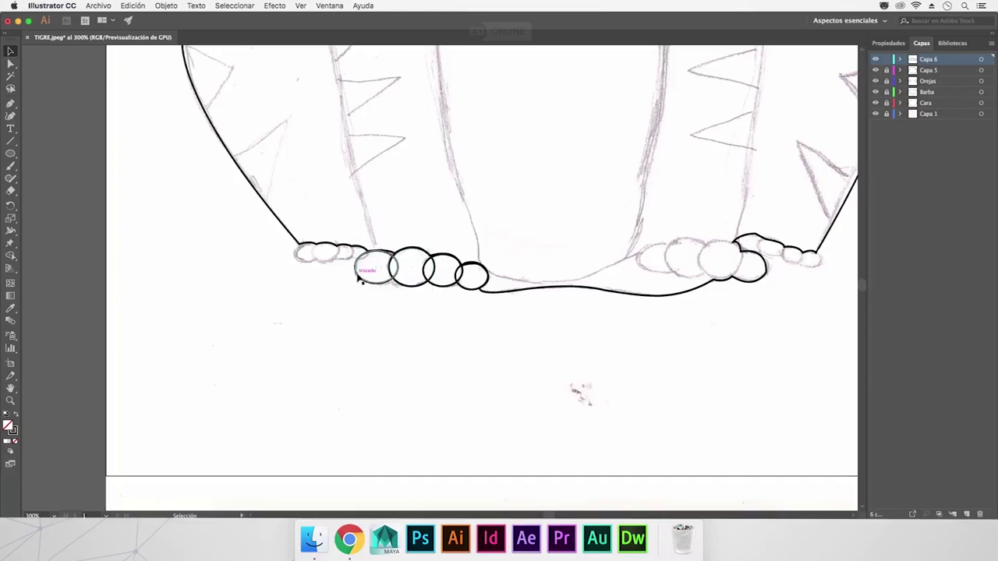
key(a)
mouse_move(429, 288)
mouse_down()
mouse_move(293, 271)
mouse_move(296, 254)
mouse_move(315, 253)
mouse_up()
Step: Move small circles over the left paw's outer small toes
key(v)
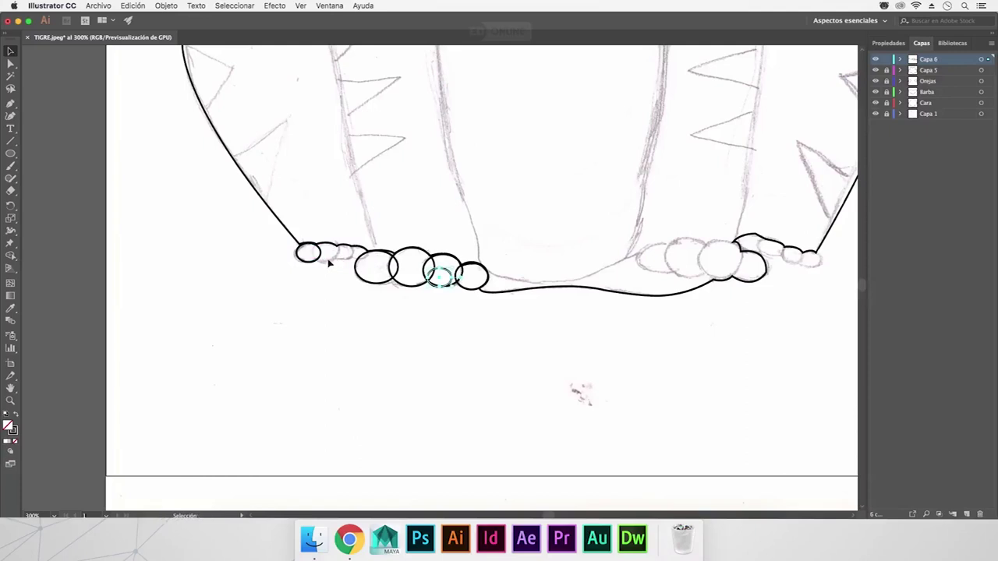
drag(441, 274, 325, 250)
click(442, 274)
mouse_move(444, 278)
mouse_down()
mouse_move(343, 251)
mouse_move(346, 261)
mouse_up()
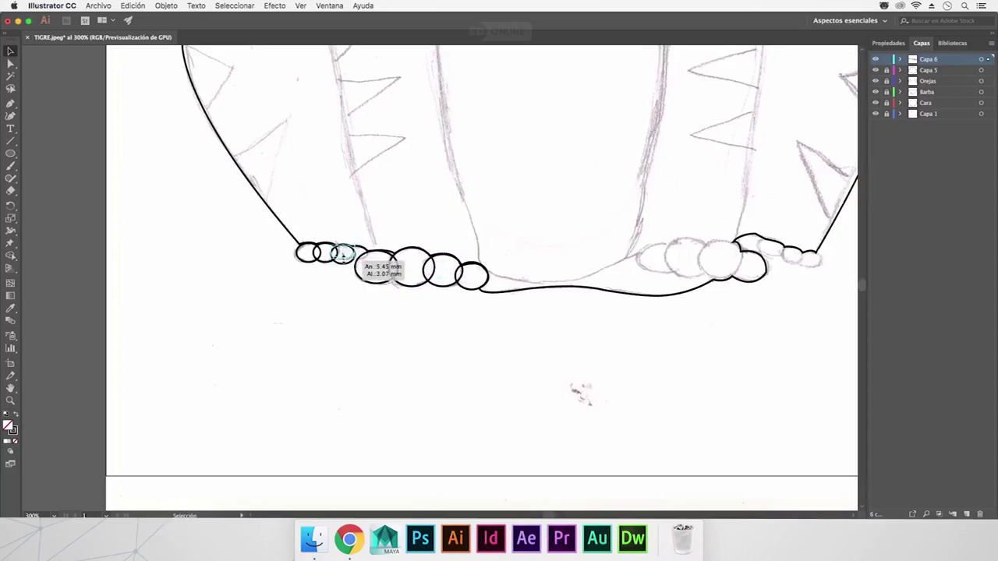
key(a)
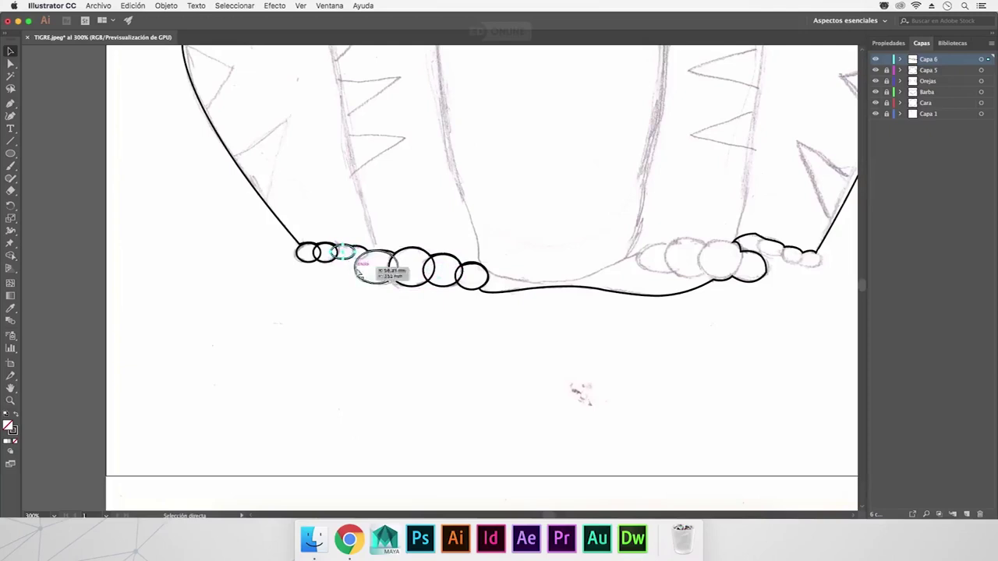
key(v)
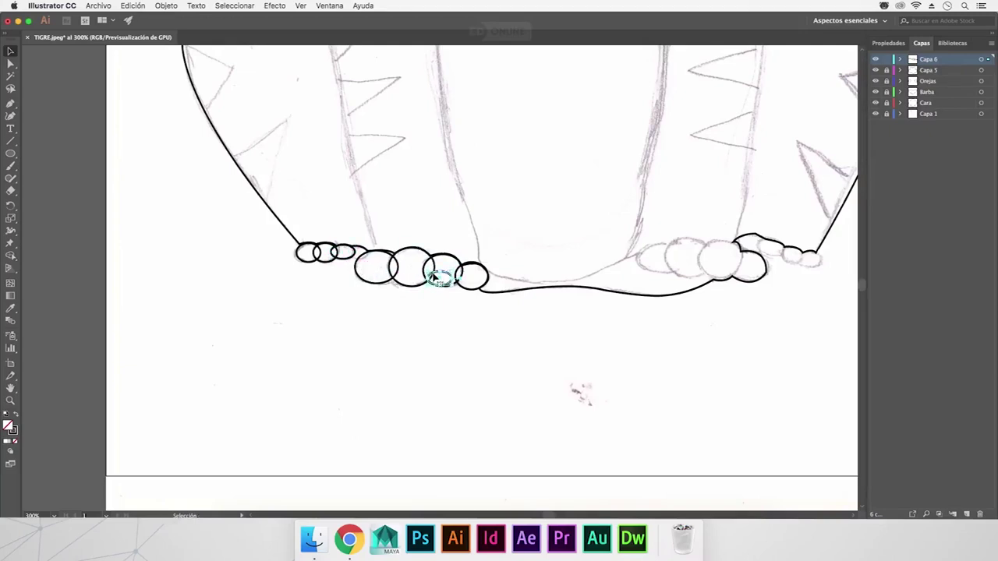
drag(440, 278, 352, 251)
click(670, 371)
Step: Paste another small circle in front and move it onto the right paw's toes
key(a)
key(ctrl+f)
key(v)
mouse_move(444, 282)
mouse_down()
mouse_move(691, 262)
mouse_move(689, 251)
mouse_move(697, 277)
mouse_move(694, 258)
mouse_up()
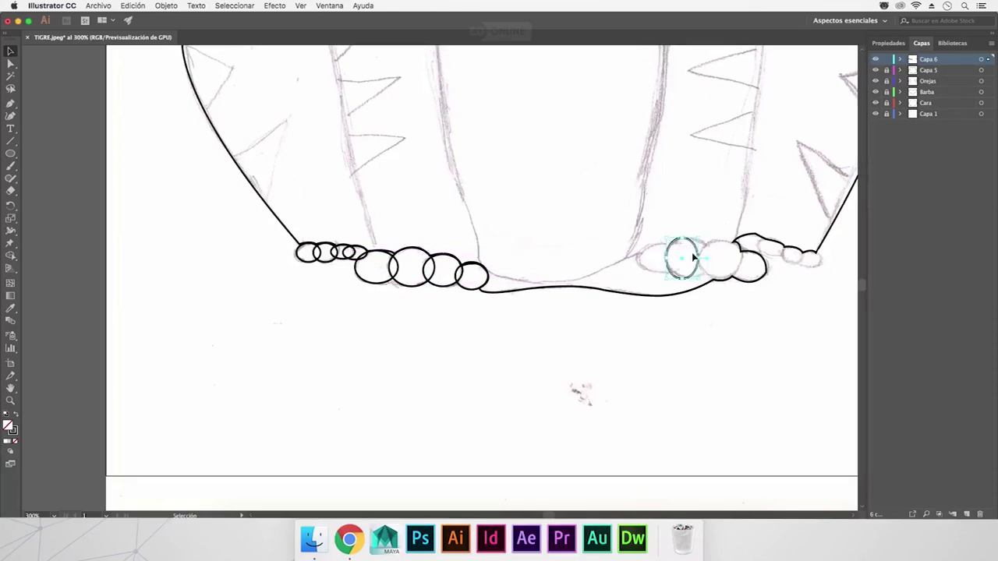
Step: Widen the copied circle and adjust the toe circles on the right paw
drag(698, 258, 710, 264)
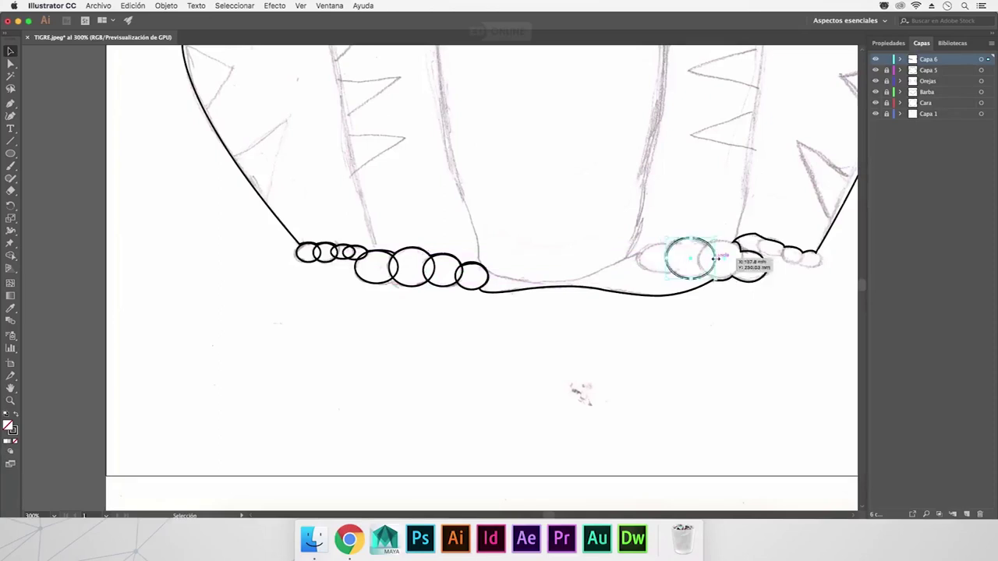
key(a)
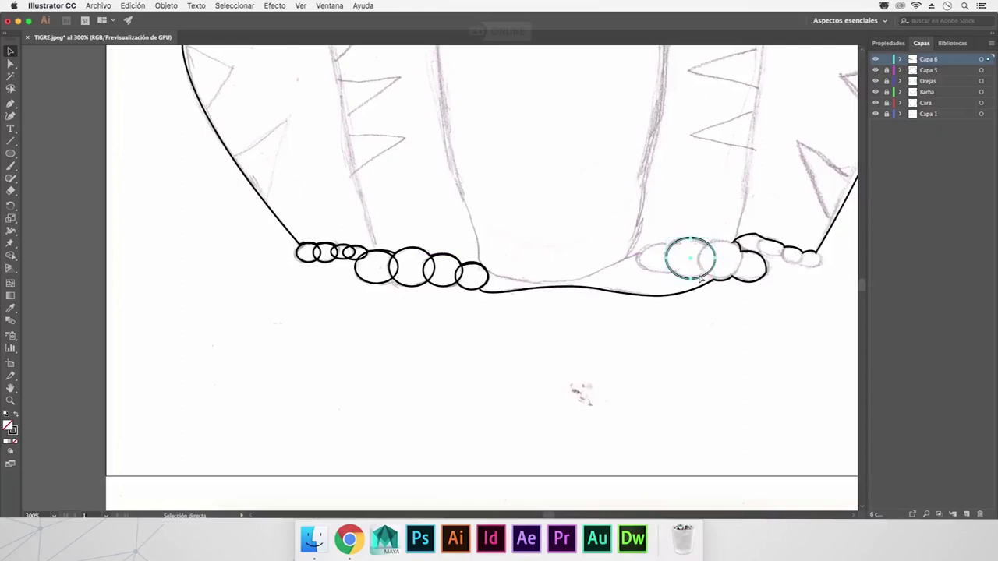
key(v)
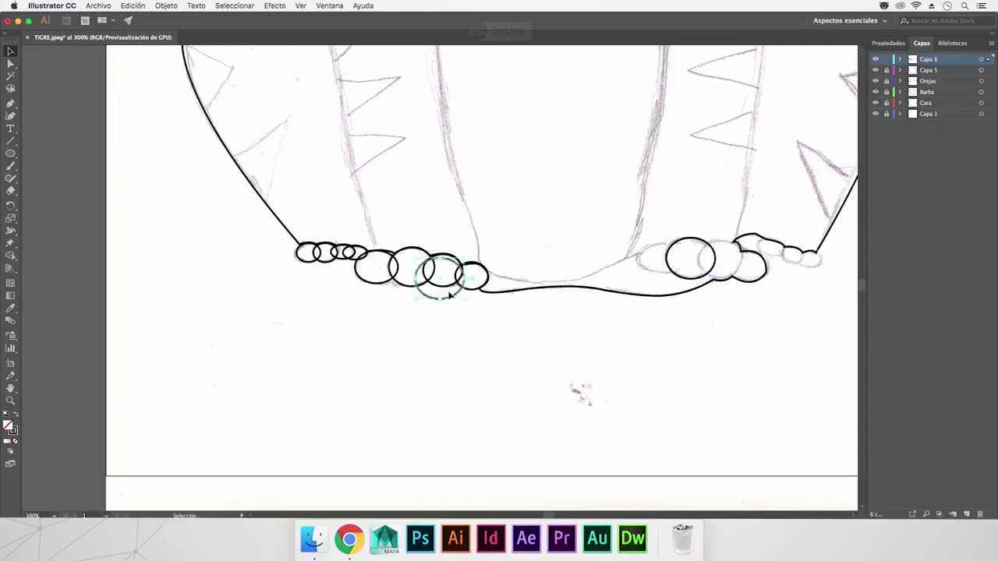
click(713, 278)
click(472, 324)
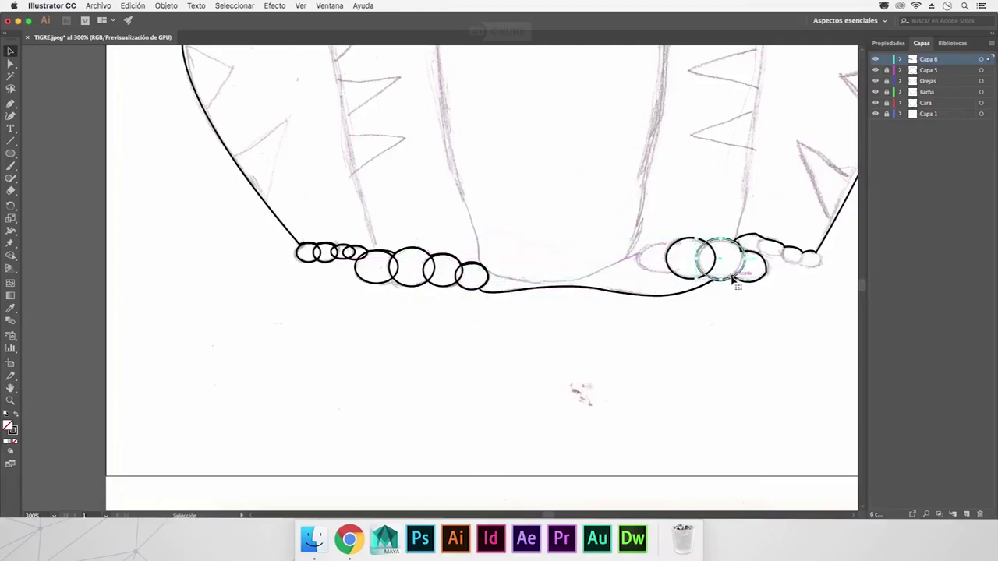
drag(693, 258, 699, 260)
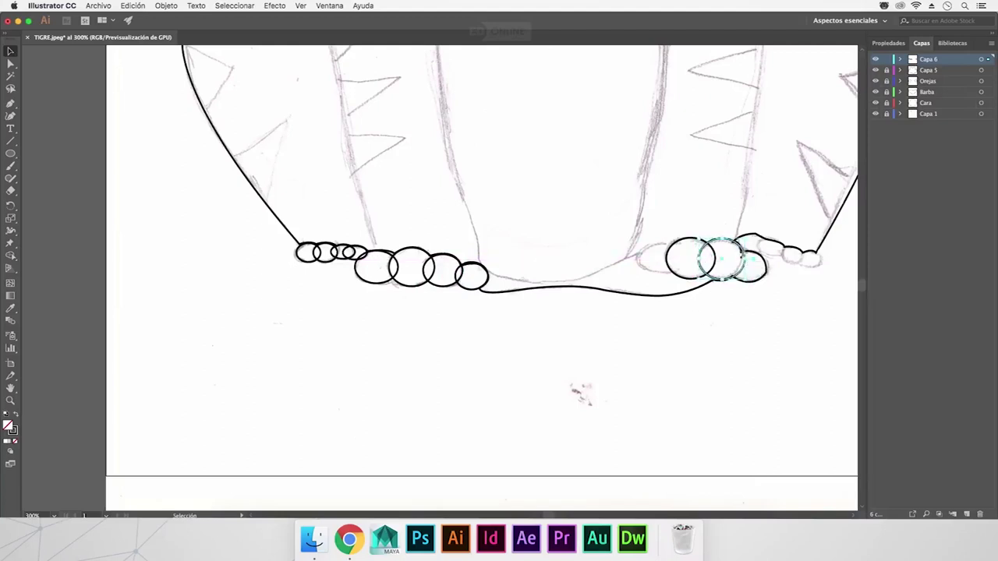
drag(743, 257, 736, 265)
Step: Bring more left-paw circles over to the right paw's toes
drag(445, 295, 672, 286)
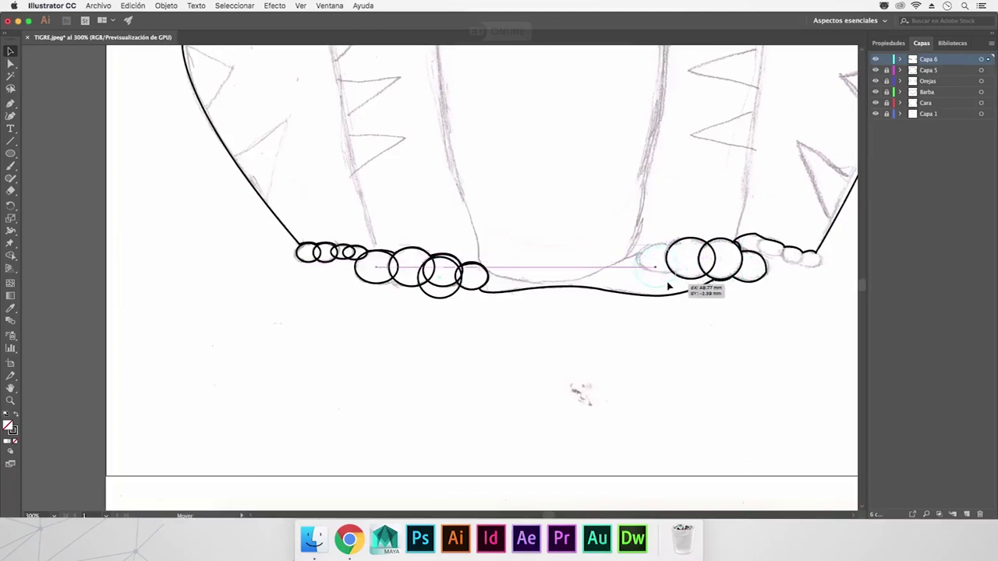
drag(672, 287, 660, 273)
key(a)
key(ctrl+z)
mouse_move(470, 287)
mouse_down()
mouse_move(764, 287)
mouse_move(754, 311)
mouse_up()
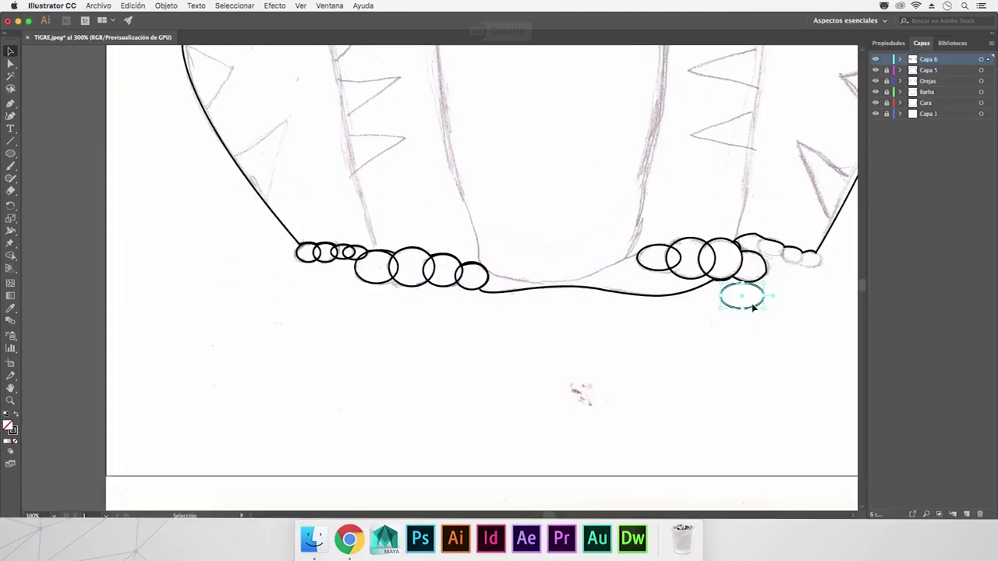
mouse_move(756, 285)
mouse_down()
mouse_move(765, 244)
mouse_move(753, 247)
mouse_move(768, 253)
mouse_move(744, 243)
mouse_move(768, 243)
mouse_up()
Step: Move the small ellipse onto the right paw's outermost toe
key(a)
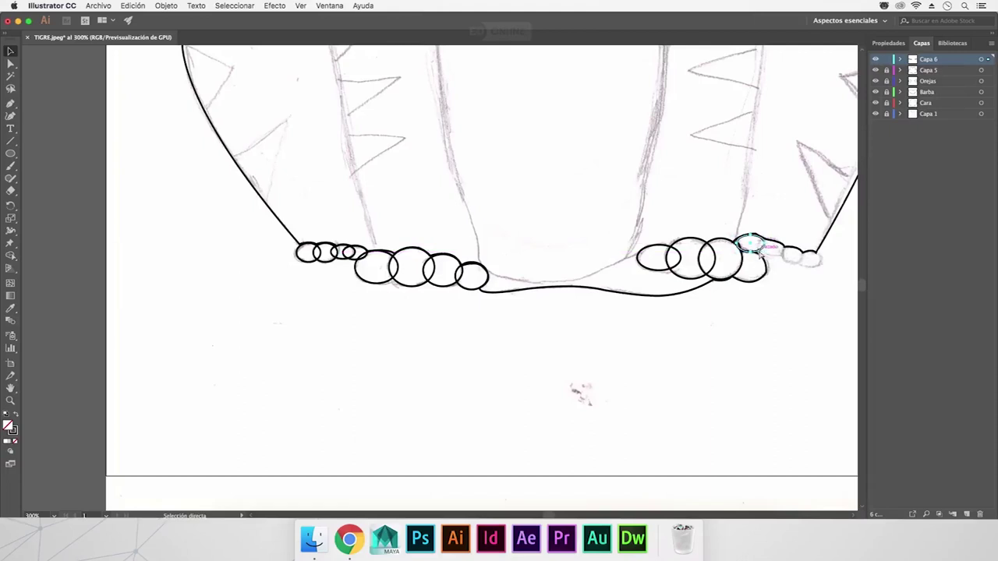
key(v)
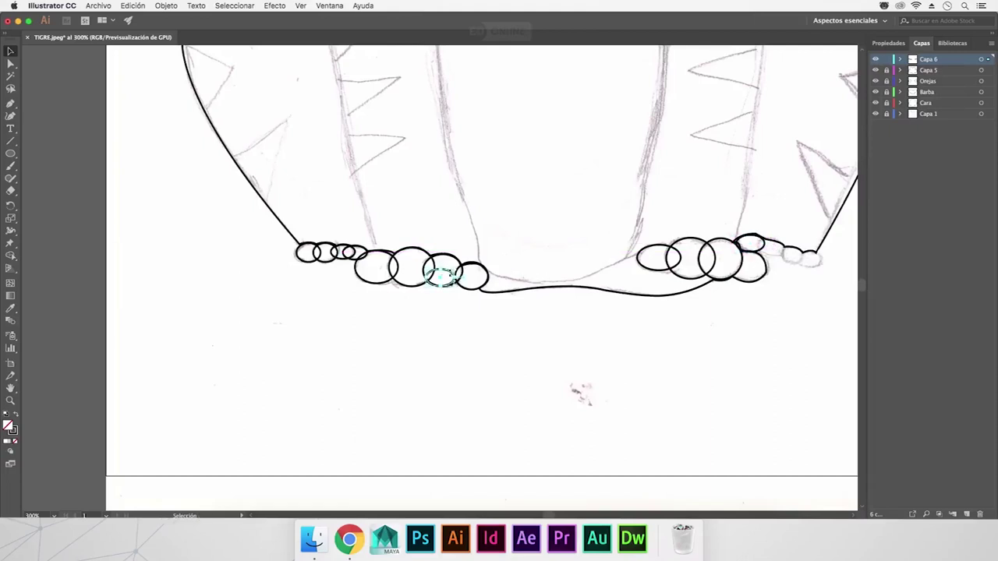
drag(448, 285, 775, 259)
mouse_move(441, 276)
mouse_down()
mouse_move(801, 254)
mouse_move(790, 254)
mouse_up()
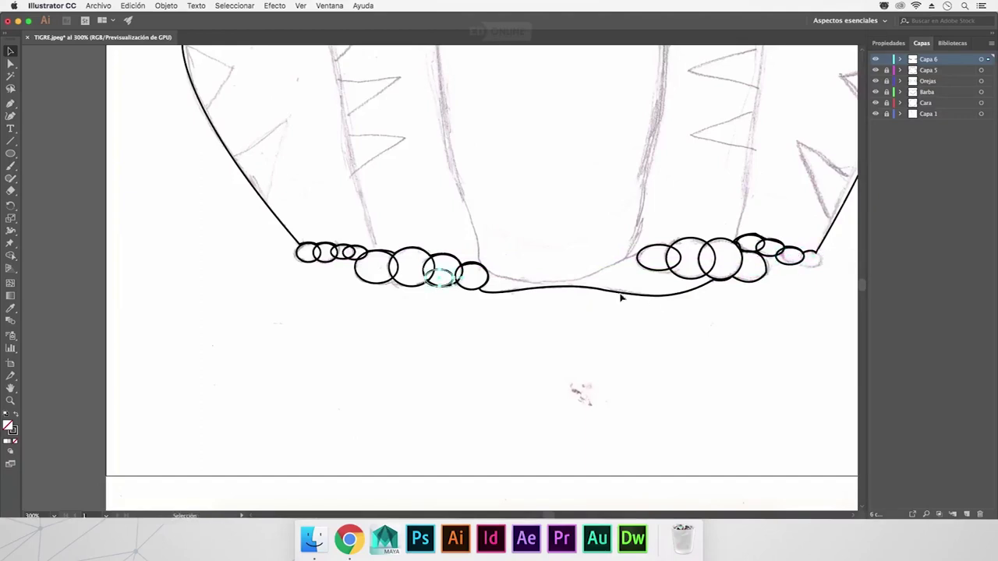
drag(450, 277, 819, 258)
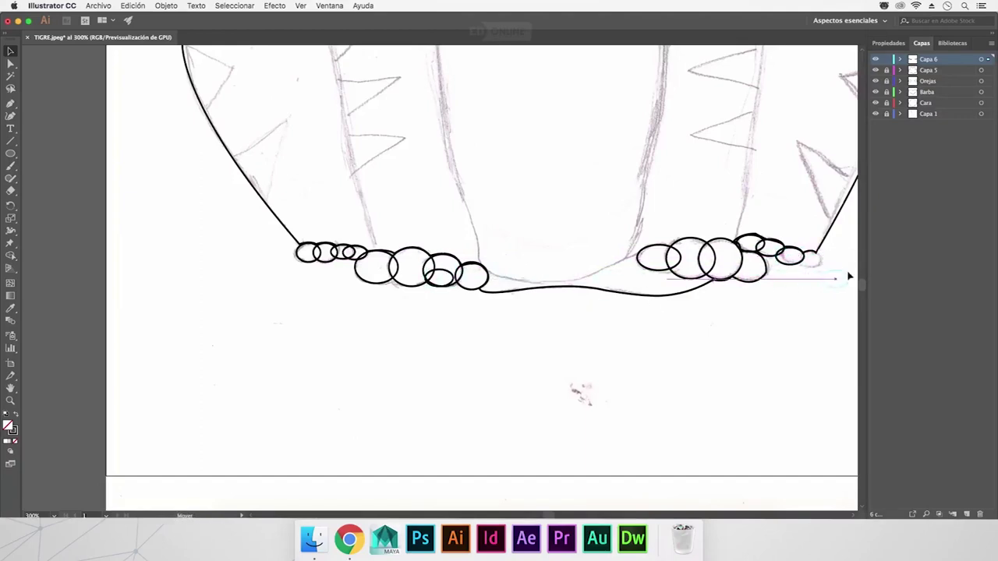
drag(819, 257, 815, 260)
click(806, 296)
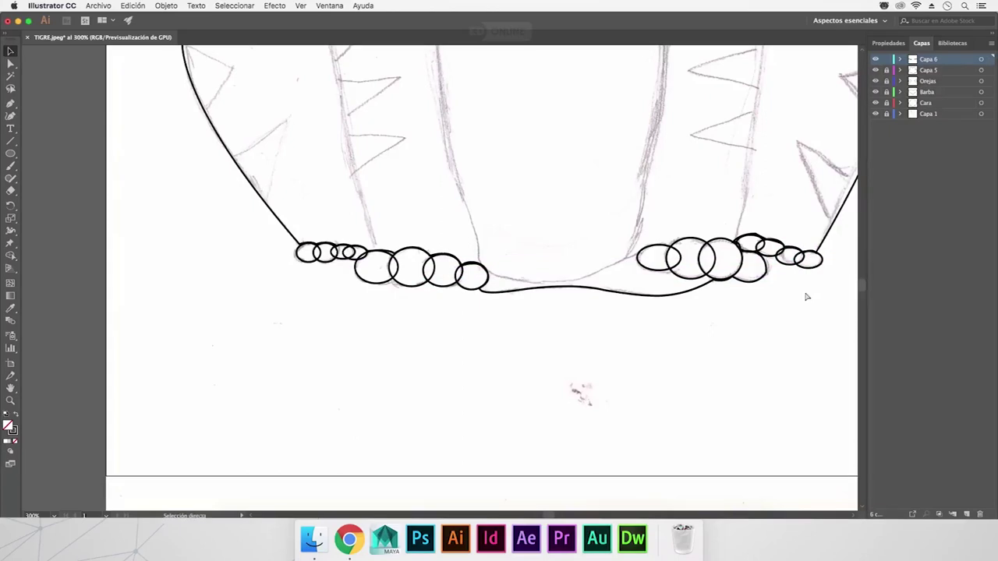
Step: Zoom out to the whole tiger and add a new layer, Capa 7, for the tail
key(ctrl+minus)
key(ctrl+minus)
key(ctrl+minus)
key(ctrl+minus)
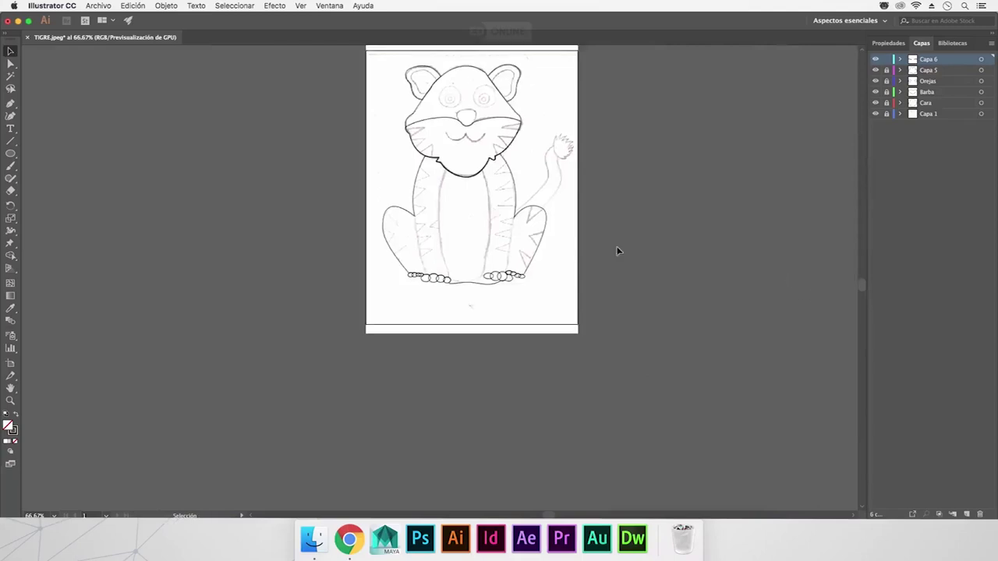
scroll(616, 249, down, 5)
scroll(616, 250, up, 2)
scroll(616, 250, up, 8)
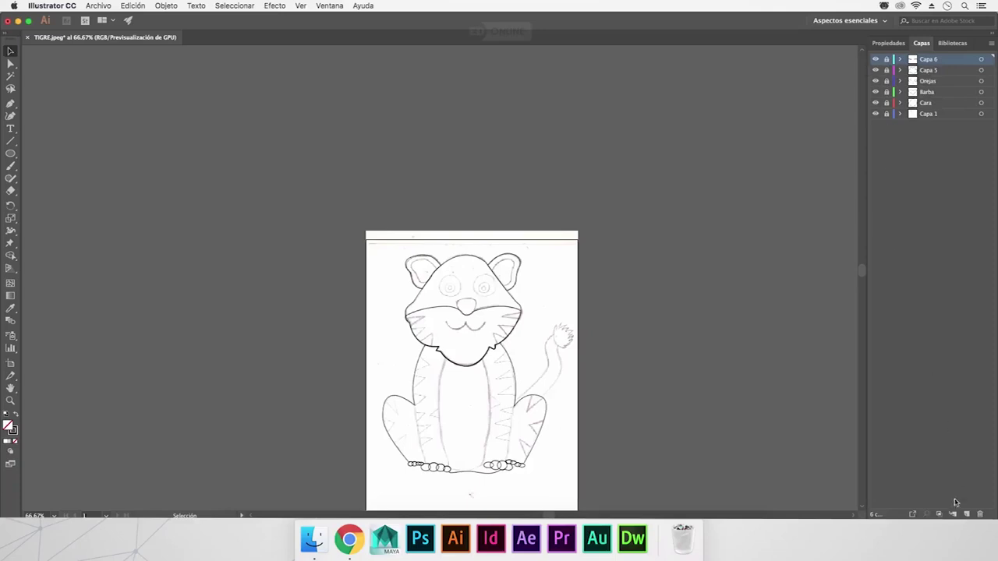
click(967, 515)
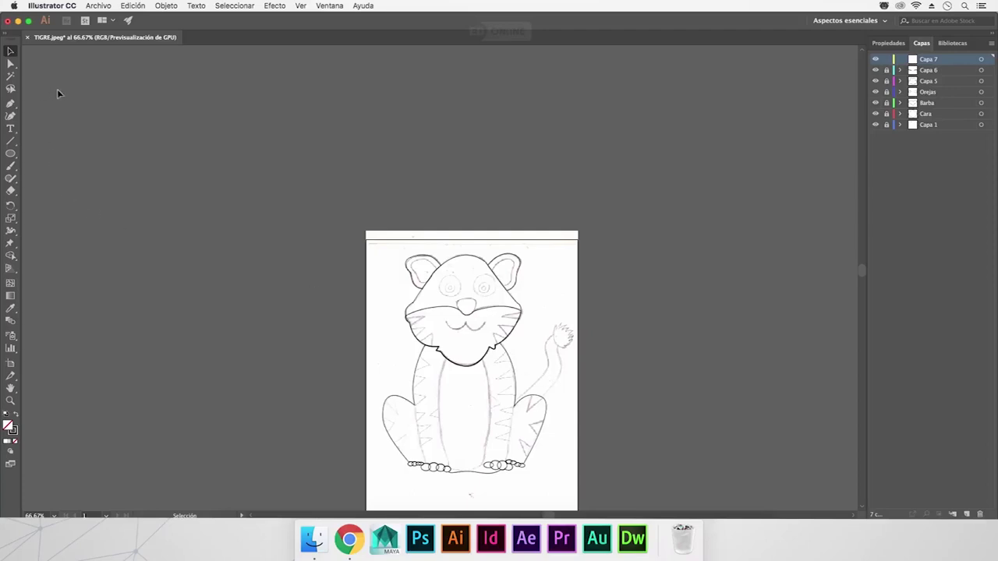
Step: With the Pen tool, start the tail outline at the back leg and curve it up toward the tuft
scroll(47, 149, down, 1)
click(10, 103)
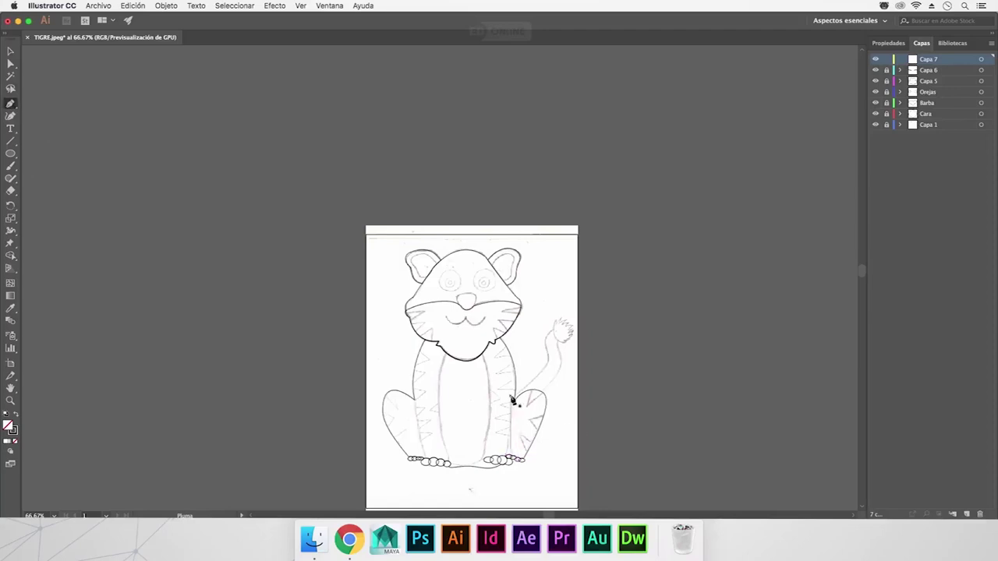
drag(514, 396, 548, 356)
mouse_move(540, 340)
mouse_down()
mouse_move(562, 333)
mouse_move(564, 365)
mouse_up()
mouse_move(517, 395)
mouse_down()
mouse_move(542, 400)
mouse_move(515, 402)
mouse_up()
Step: Zoom in and finish the tail outline, joining it at the leg and back to the upper anchor
key(ctrl+plus)
key(ctrl+plus)
key(ctrl+plus)
key(ctrl+plus)
click(514, 400)
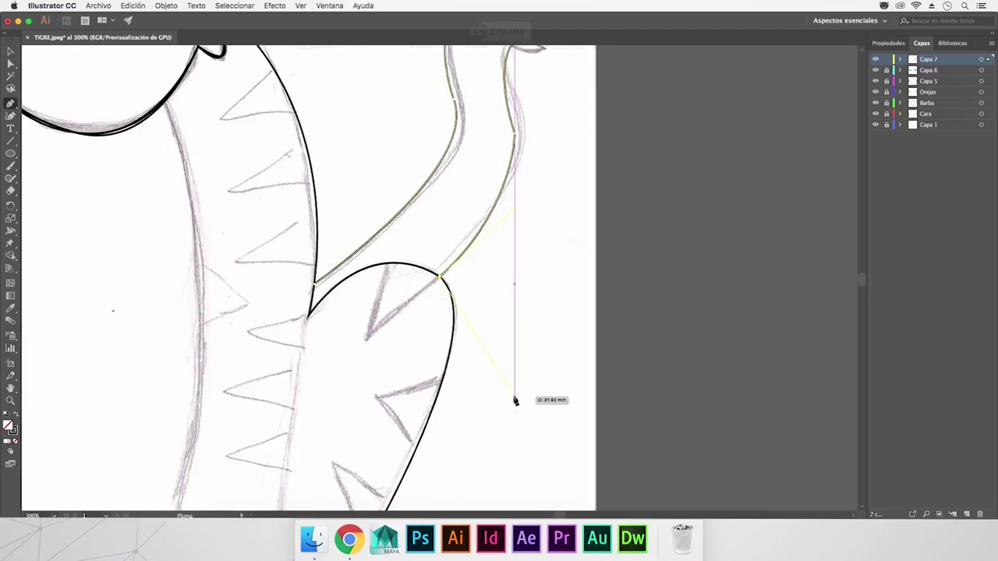
click(310, 320)
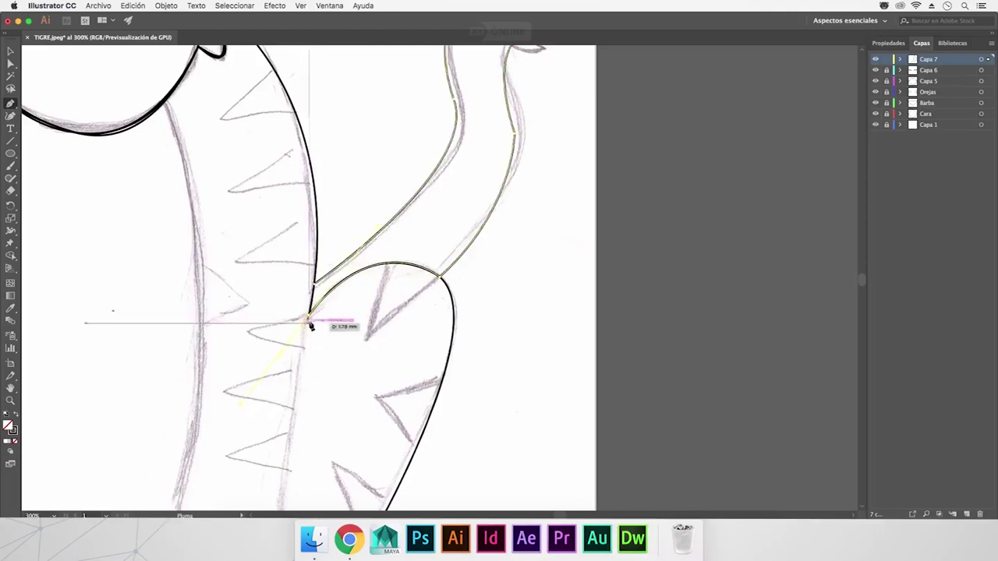
click(315, 283)
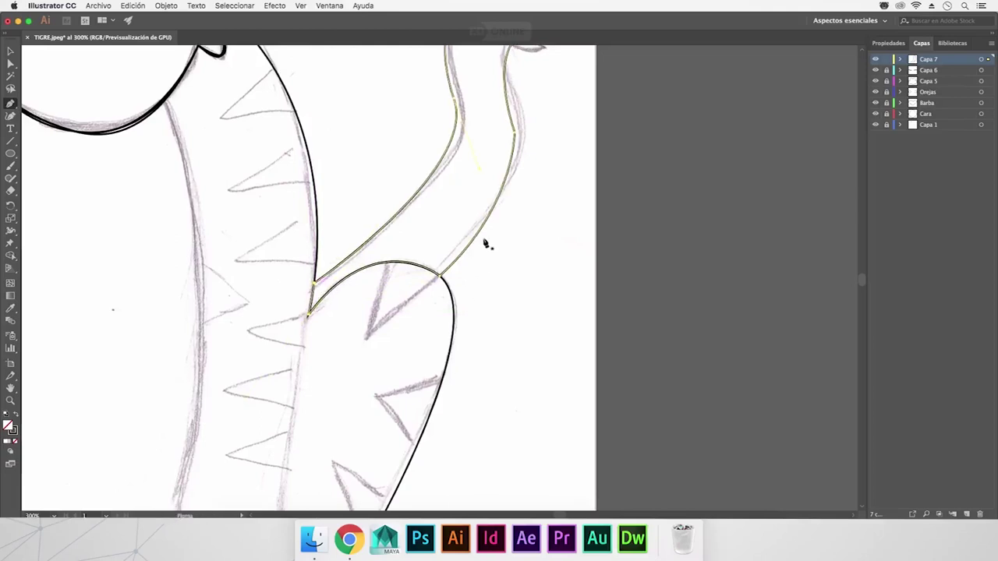
scroll(484, 246, up, 2)
scroll(484, 251, up, 2)
scroll(482, 256, up, 1)
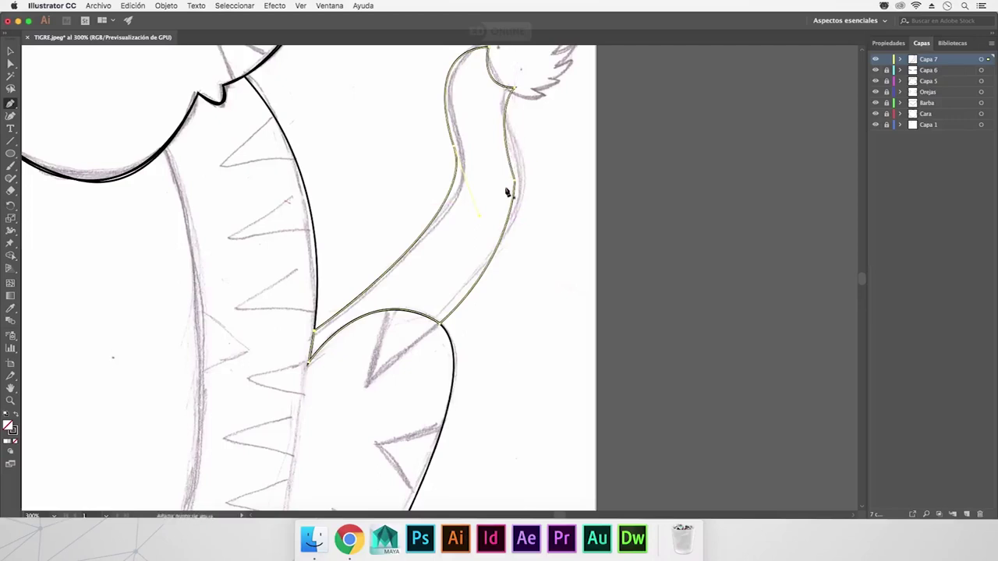
Step: Pull the tail's right edge into shape with the Direct Selection tool
click(10, 104)
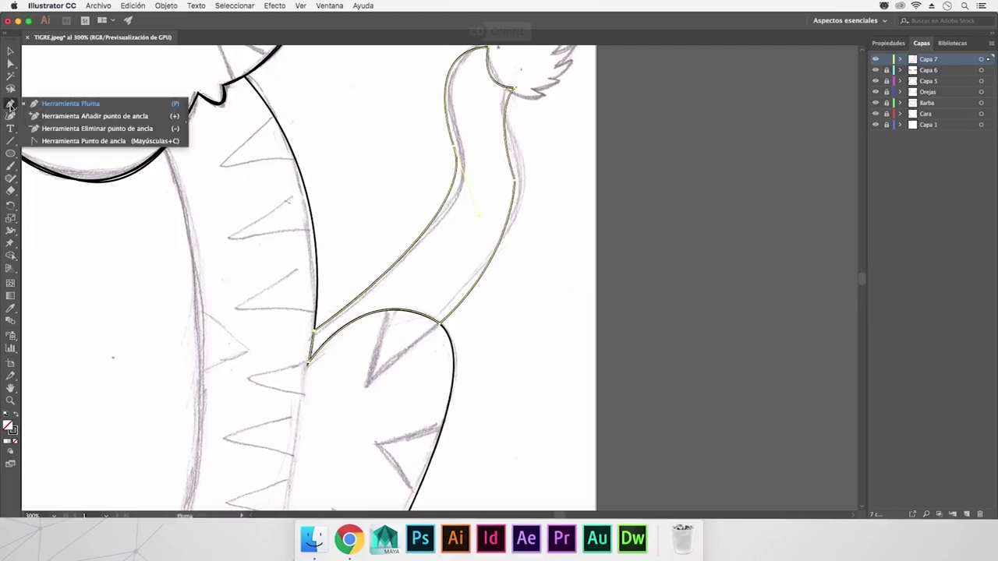
click(92, 117)
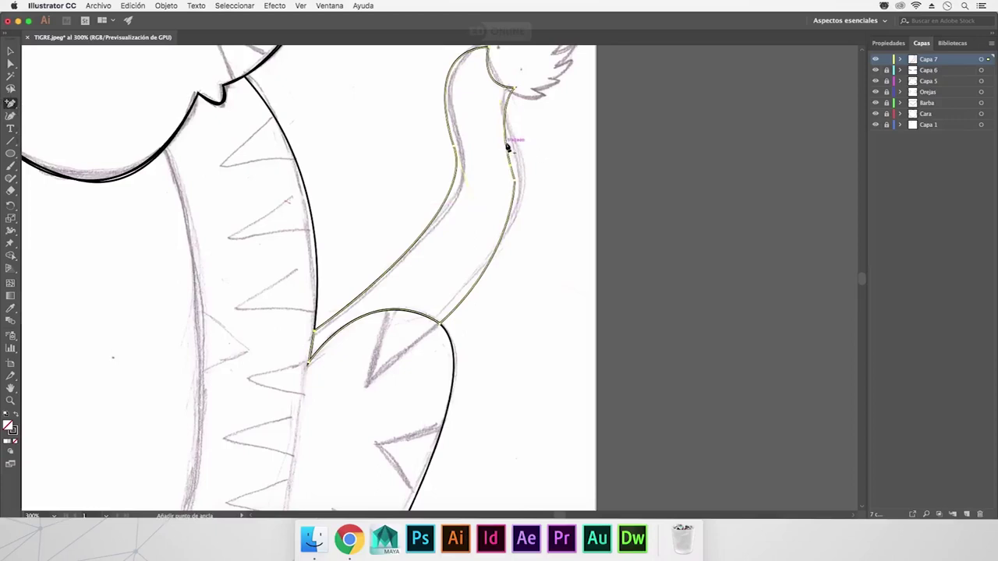
click(10, 64)
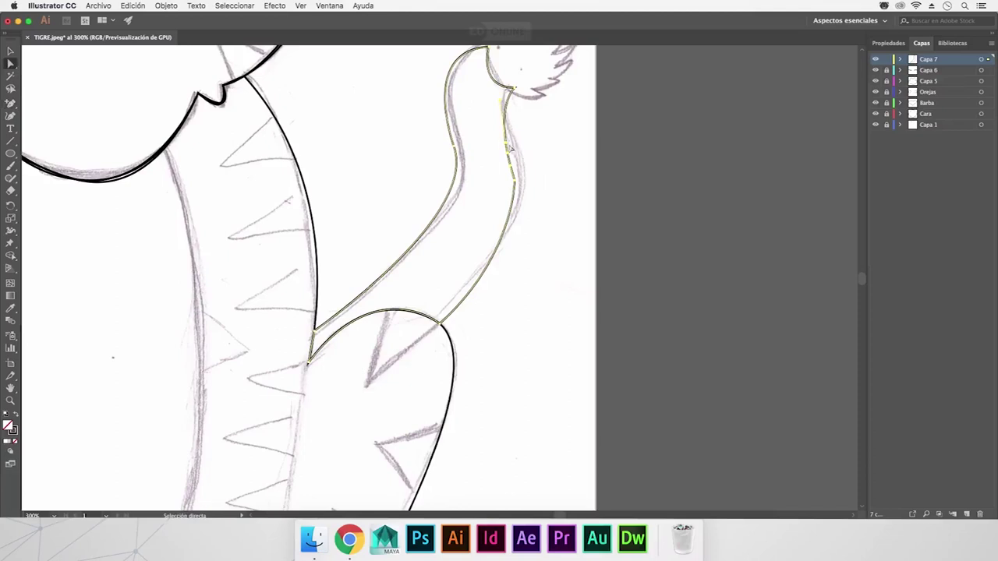
drag(509, 147, 512, 145)
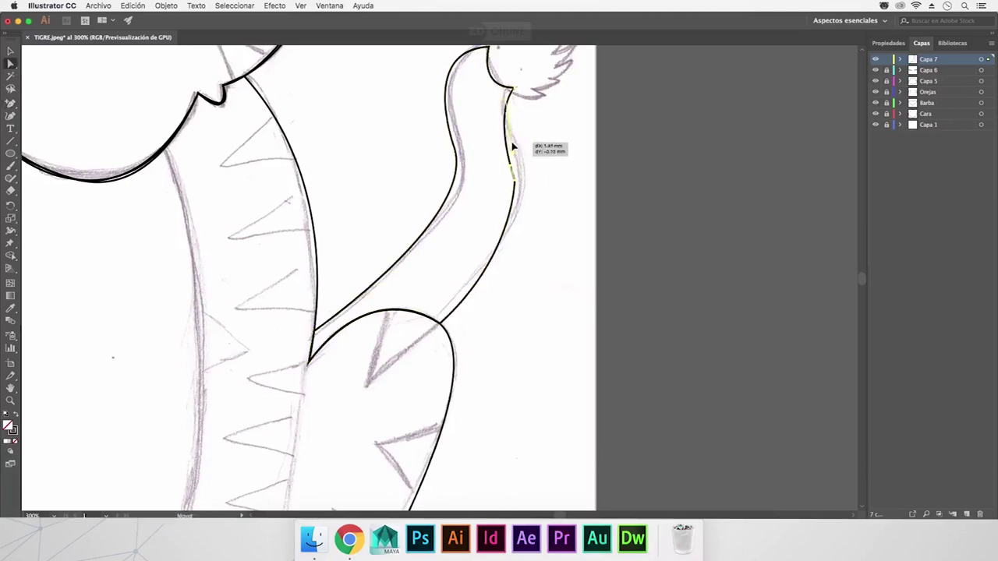
drag(517, 183, 525, 188)
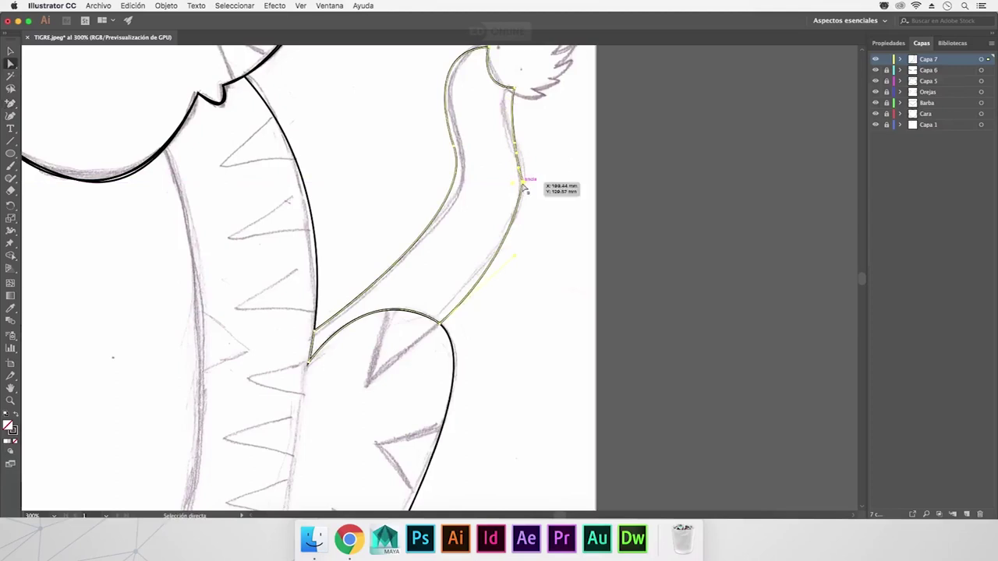
Step: Add an anchor on the tail's right edge and drag it left to match the sketch
click(10, 102)
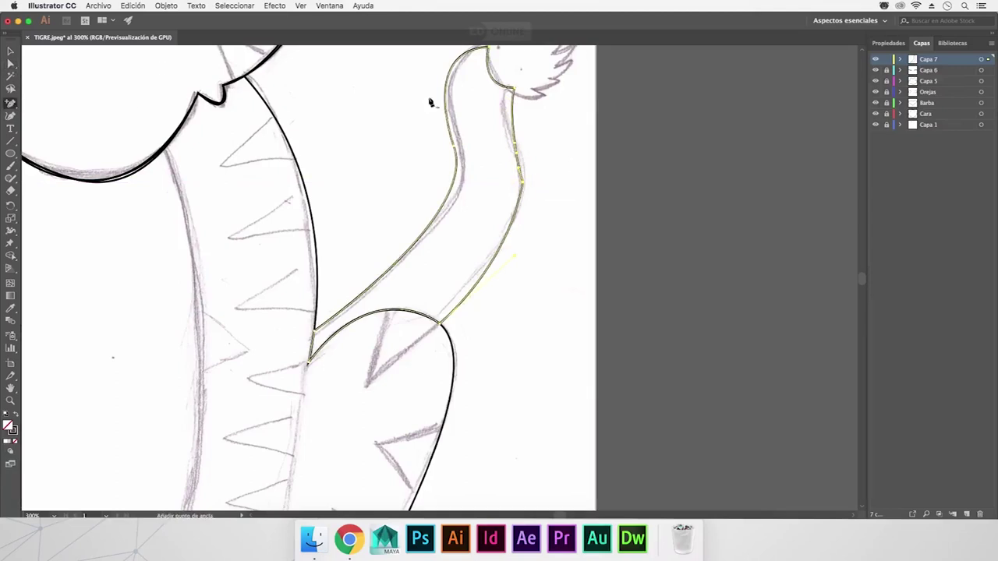
click(515, 104)
click(10, 63)
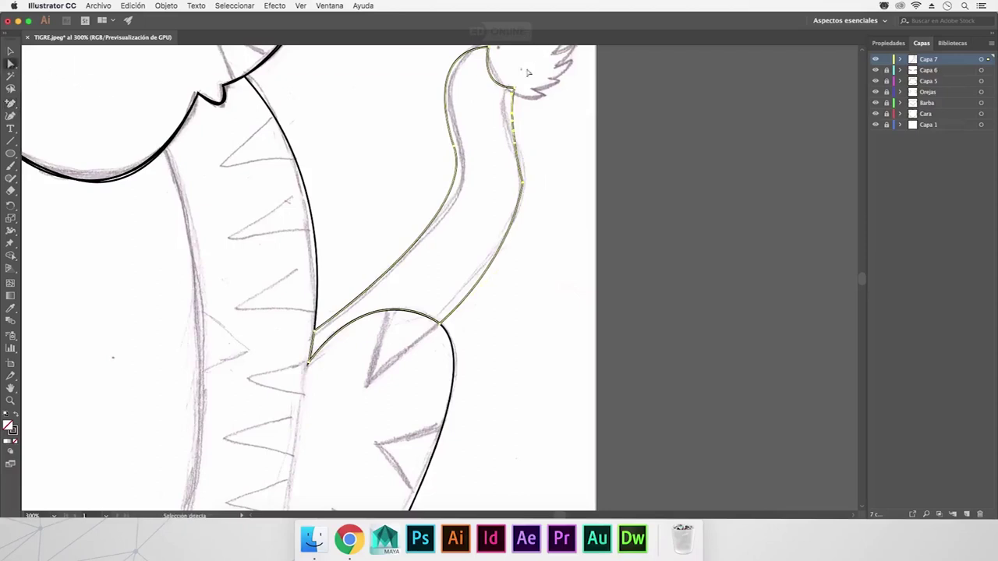
drag(514, 116, 506, 118)
click(569, 161)
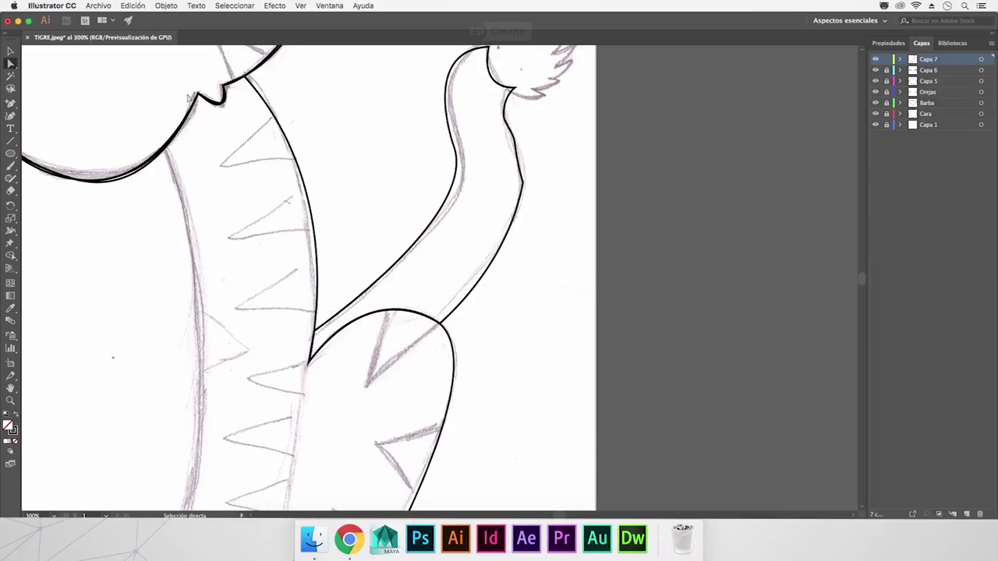
drag(11, 103, 116, 116)
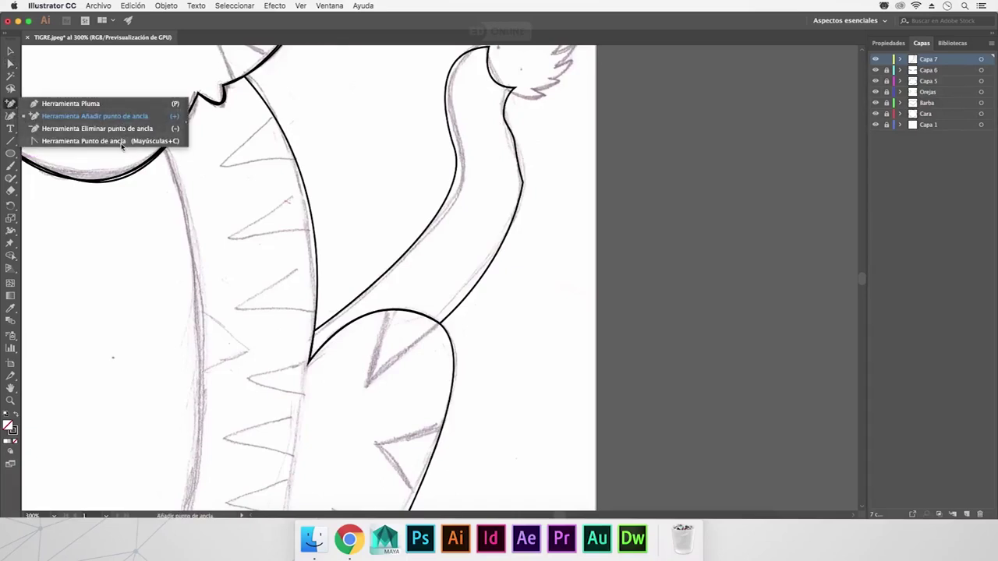
Step: Smooth the tail curve's corner near the tuft with the Anchor Point tool, then deselect the path
click(42, 141)
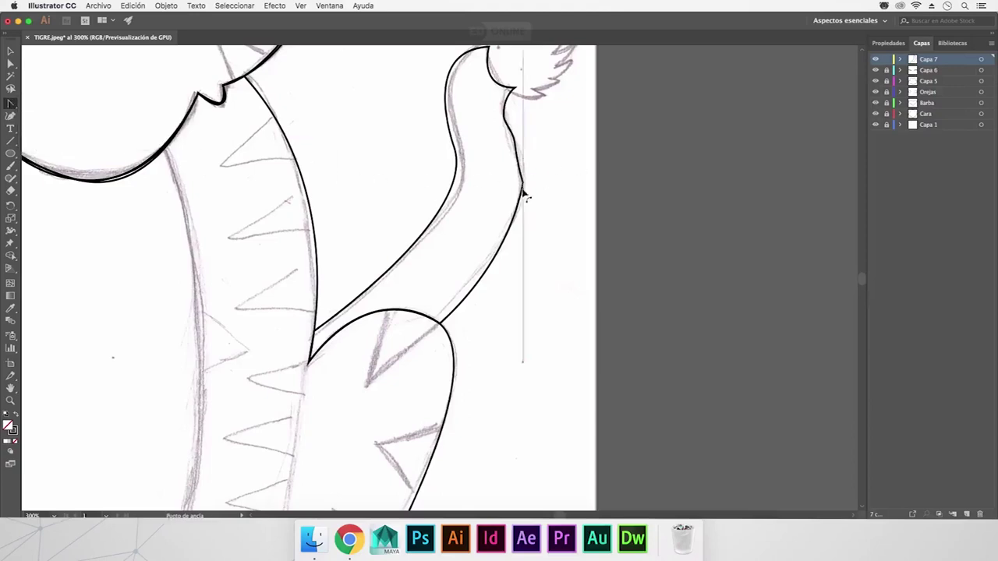
drag(522, 187, 519, 188)
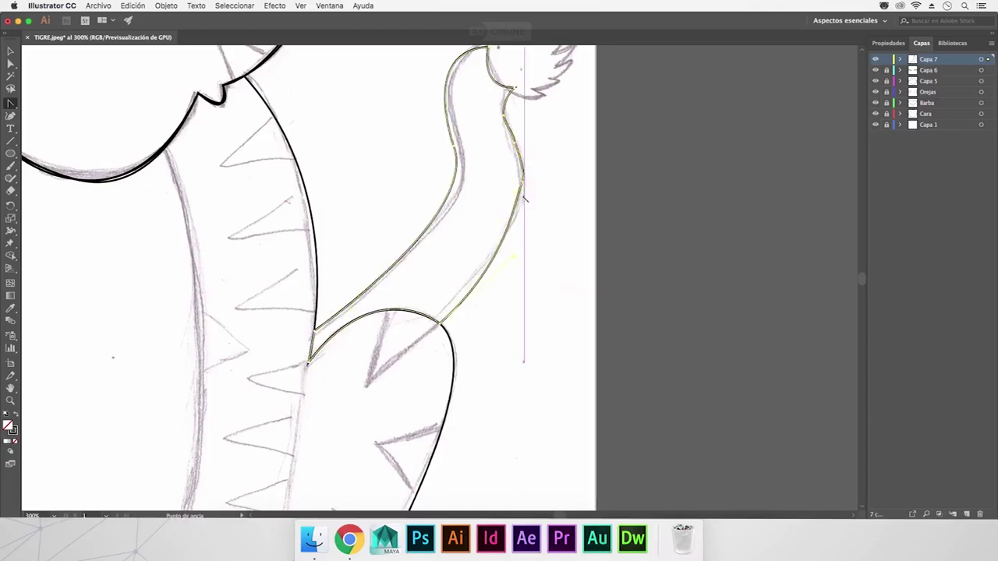
click(10, 50)
click(580, 165)
scroll(574, 157, up, 5)
scroll(556, 155, up, 2)
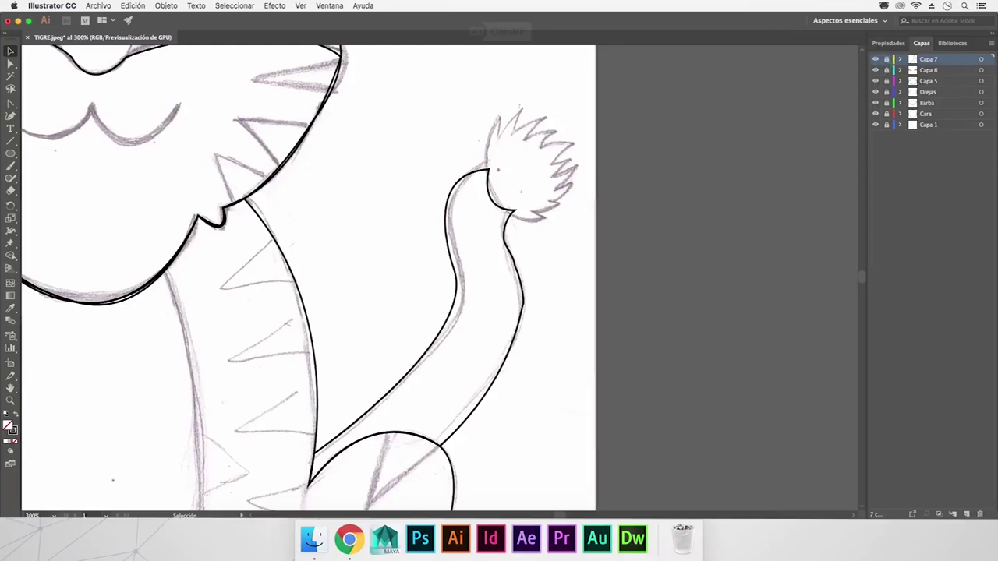
Step: Add a new layer Capa 8 and start the tuft outline at the tail tip with the Pen tool
click(966, 514)
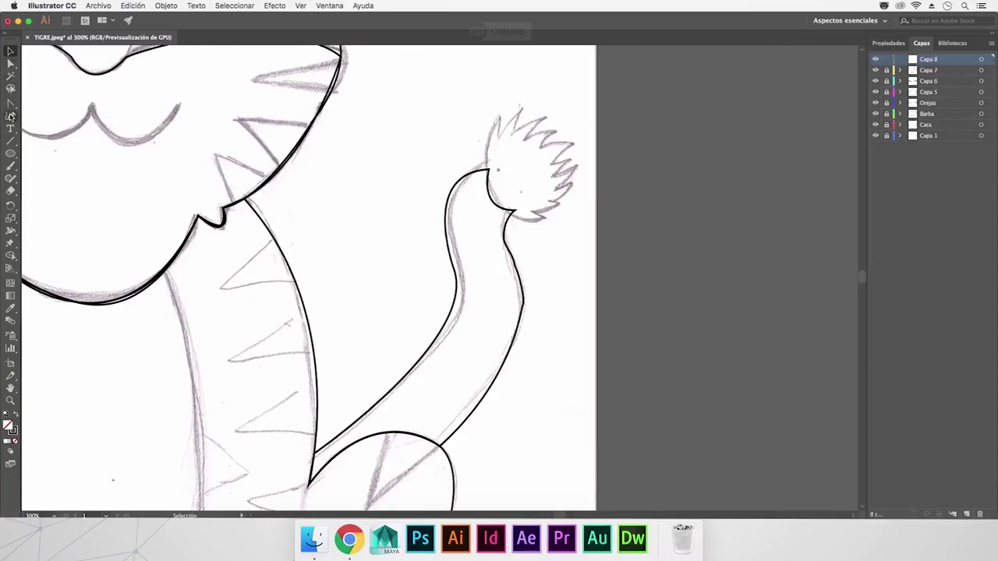
drag(11, 104, 74, 108)
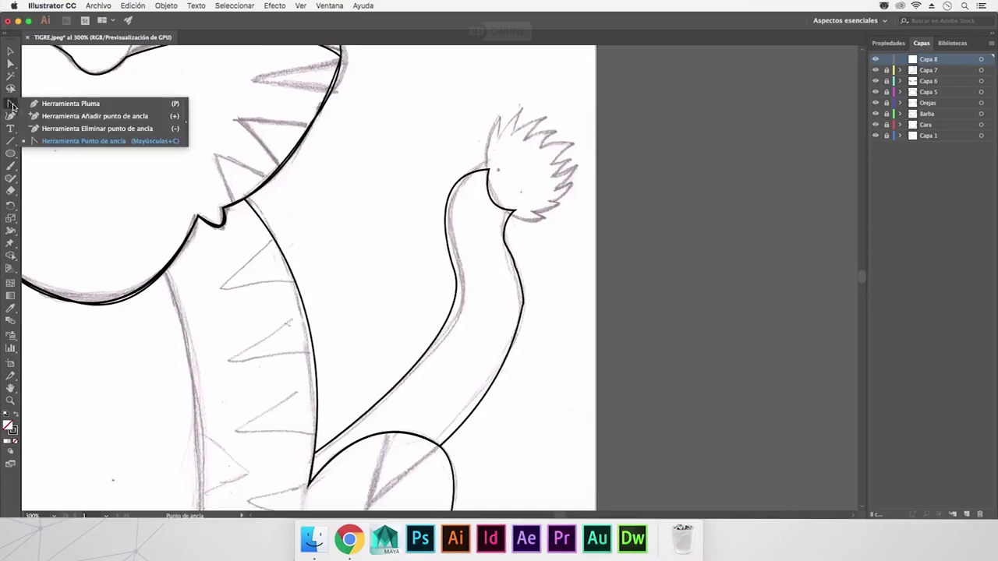
click(76, 107)
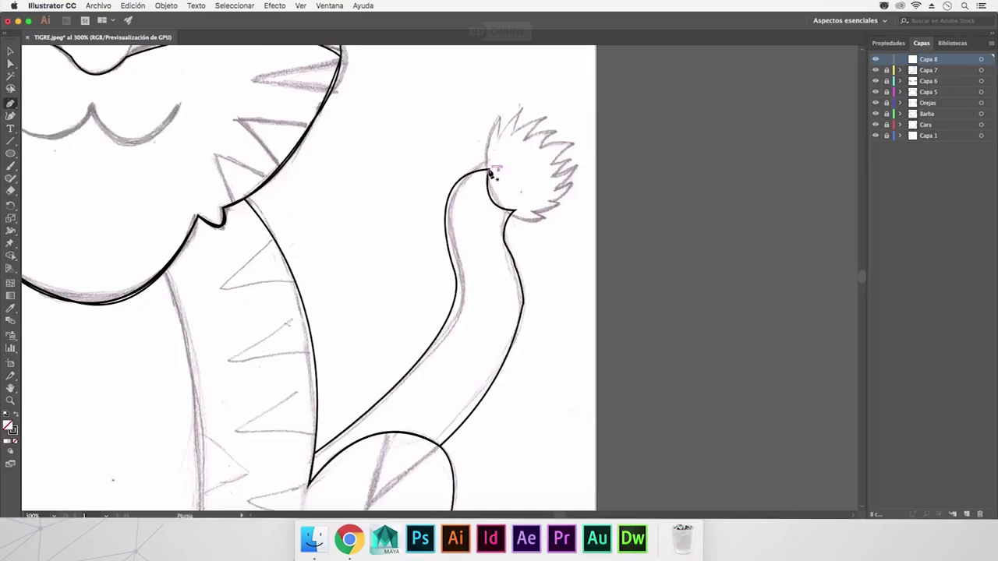
drag(490, 174, 501, 121)
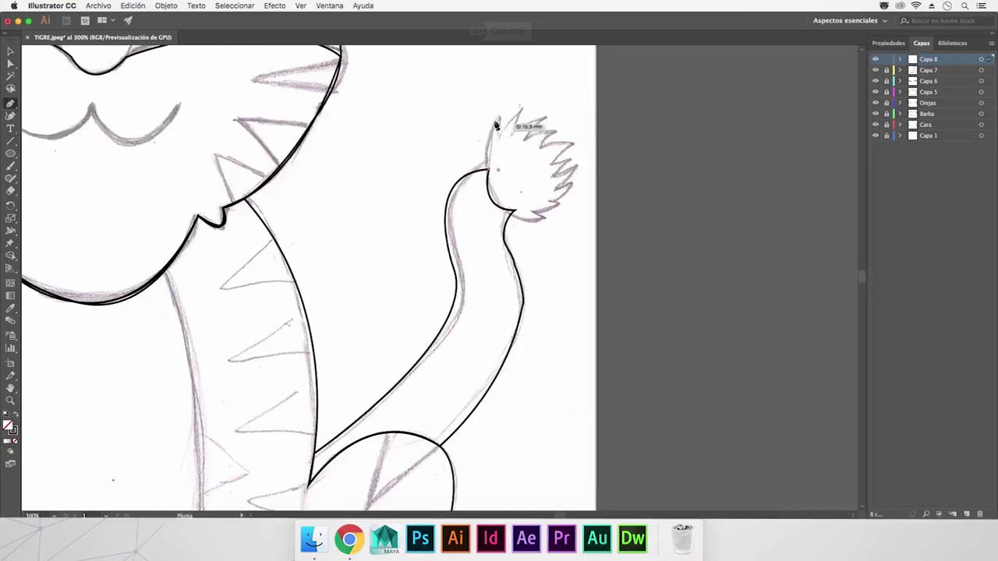
drag(501, 121, 513, 102)
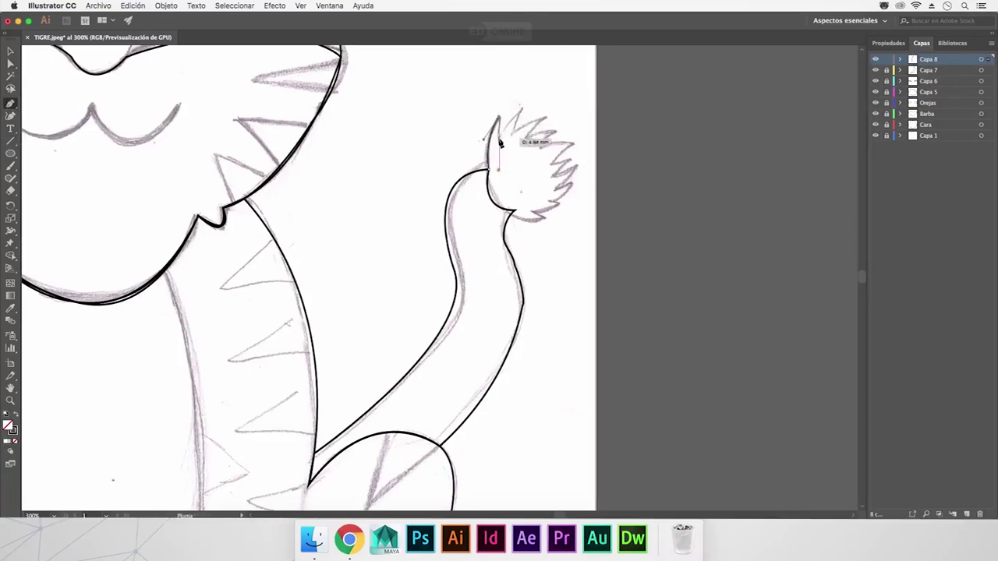
click(526, 108)
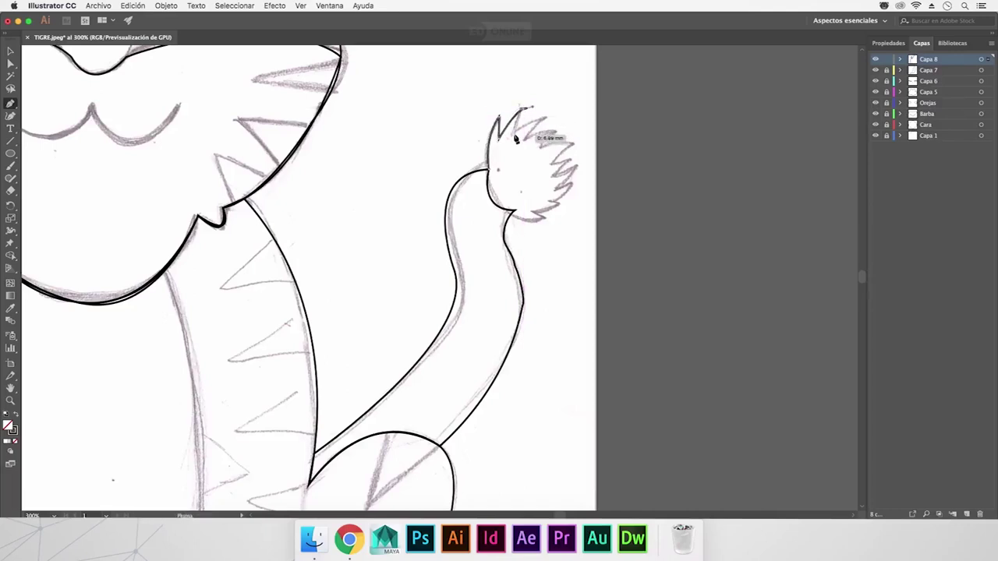
click(515, 140)
Step: Trace the remaining zigzag spikes of the tuft and close the outline at its start
click(547, 118)
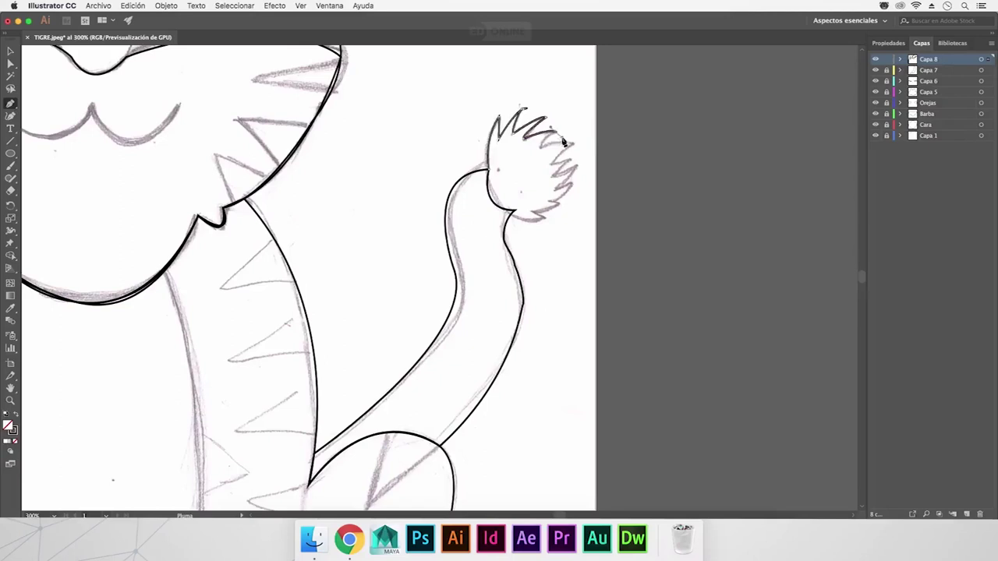
click(555, 132)
click(543, 155)
click(575, 147)
click(577, 147)
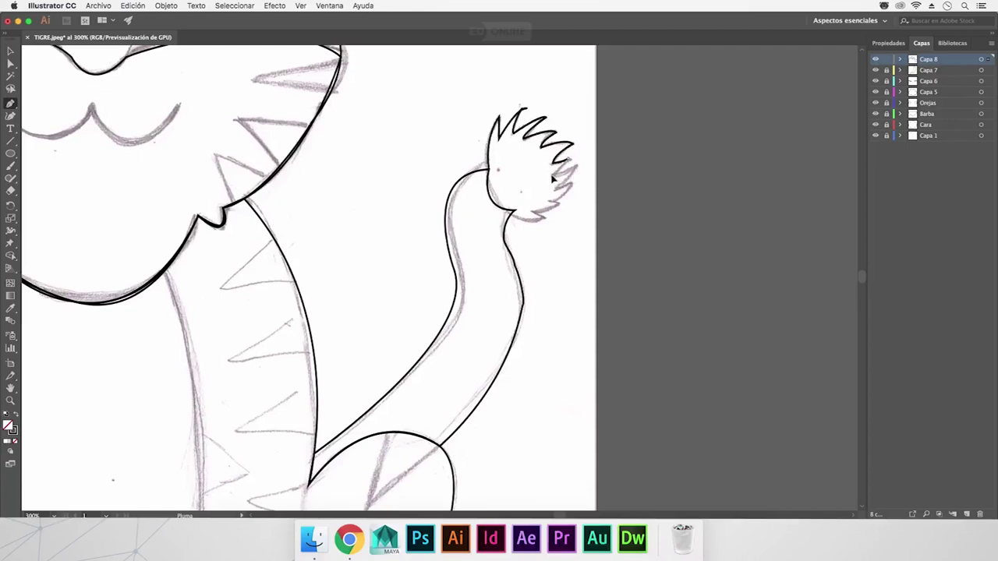
click(568, 171)
click(576, 187)
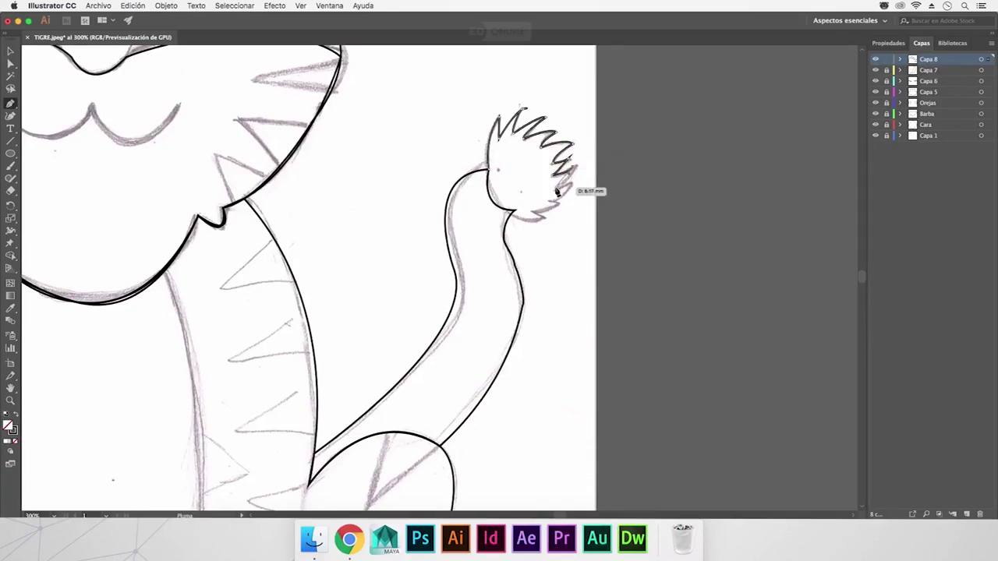
click(550, 196)
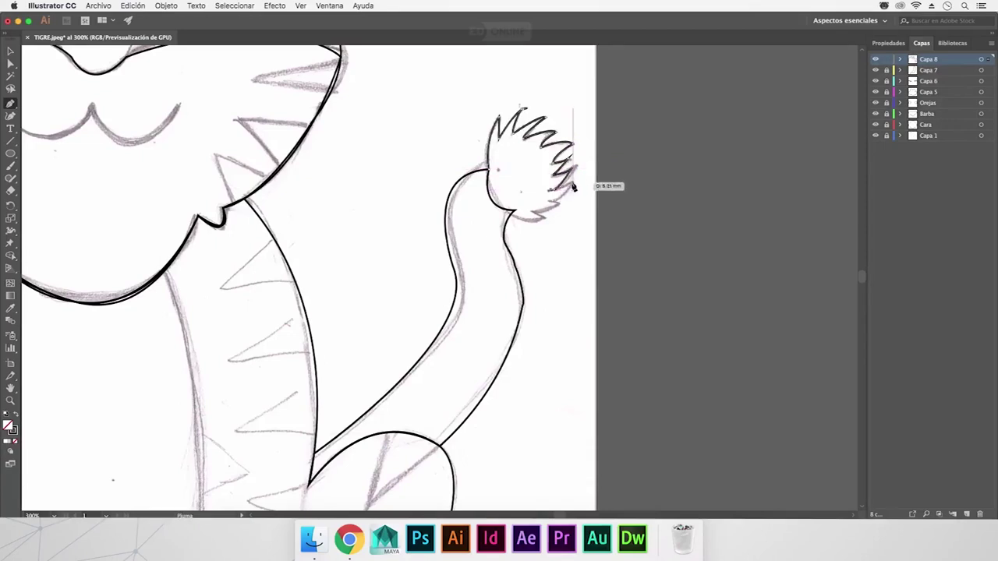
click(570, 190)
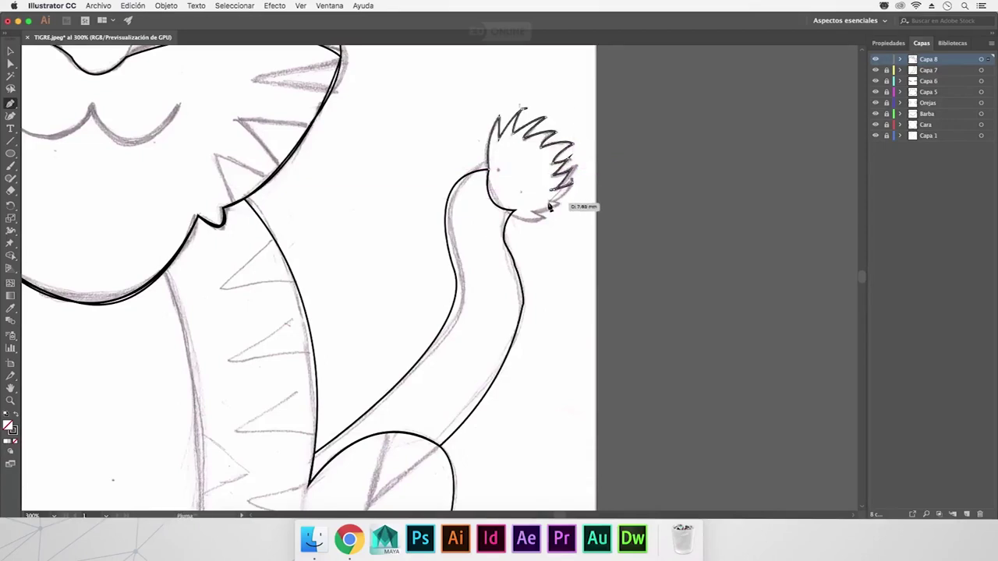
click(551, 207)
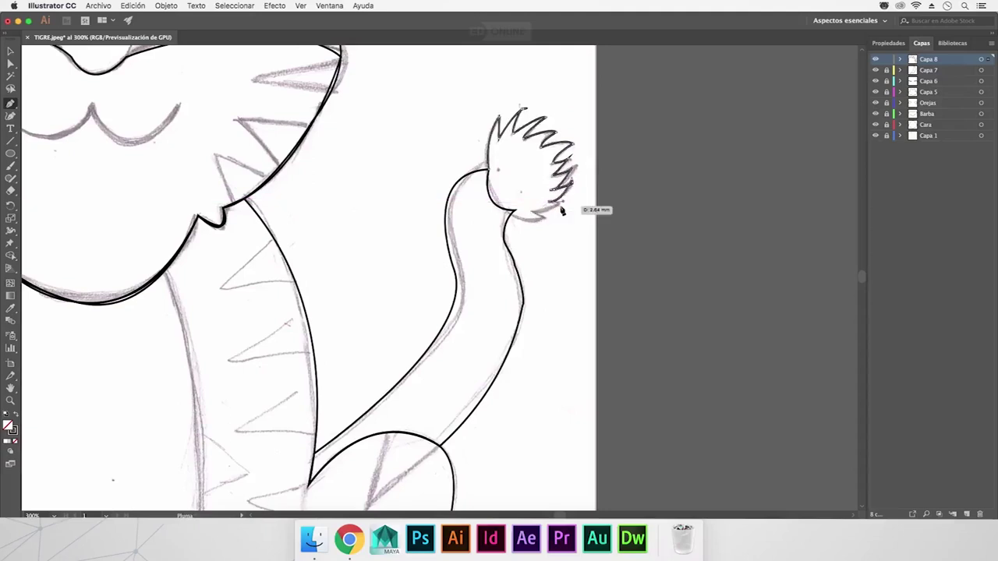
click(535, 216)
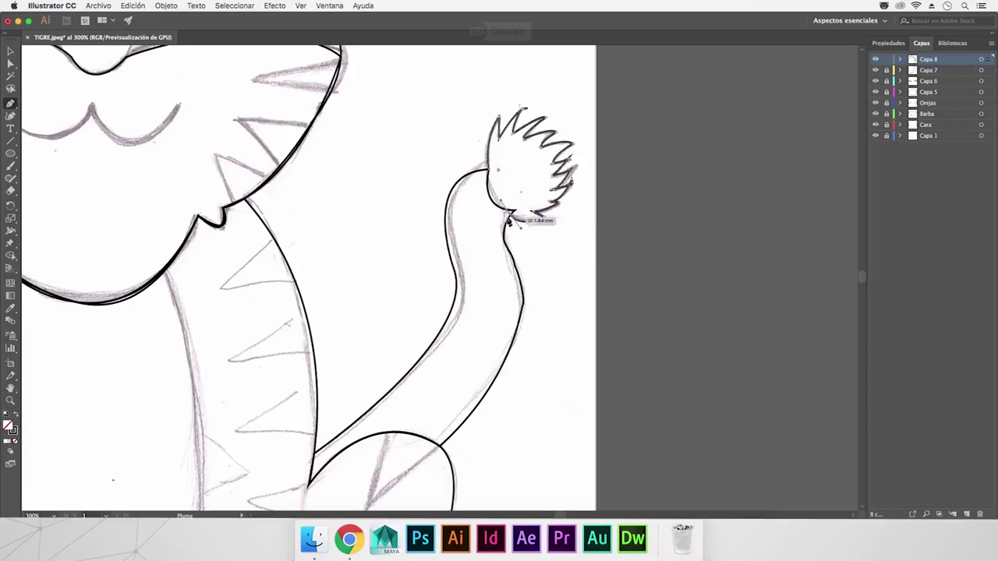
click(518, 215)
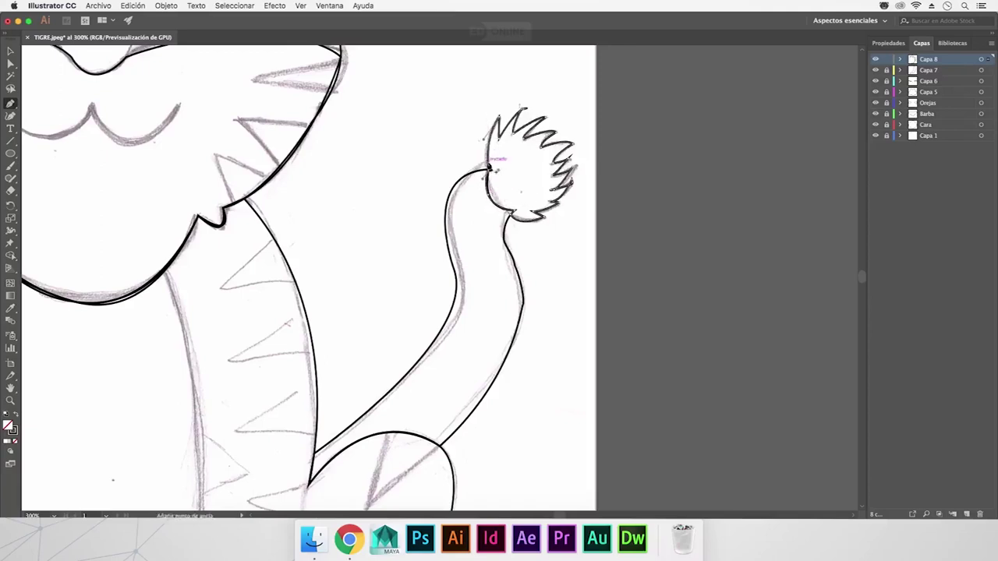
click(10, 51)
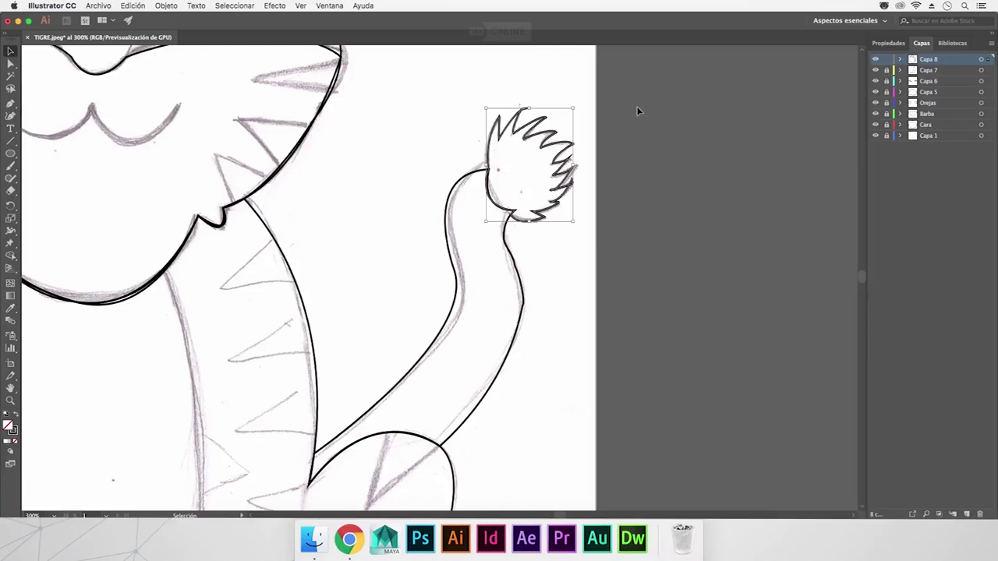
Step: Rename layer Capa 5 to Cuerpo and Capa 6 to Patitas
click(929, 71)
click(928, 82)
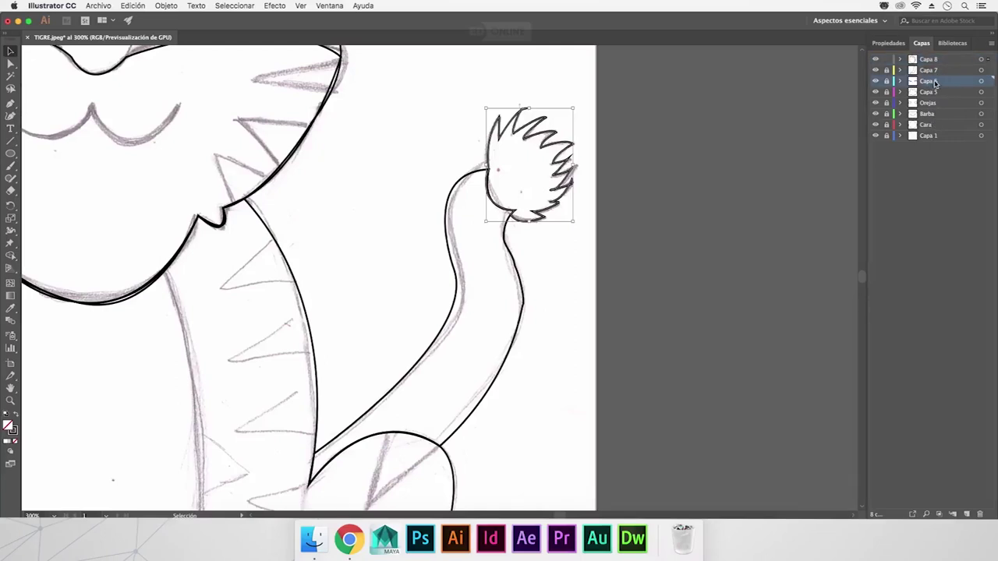
click(933, 94)
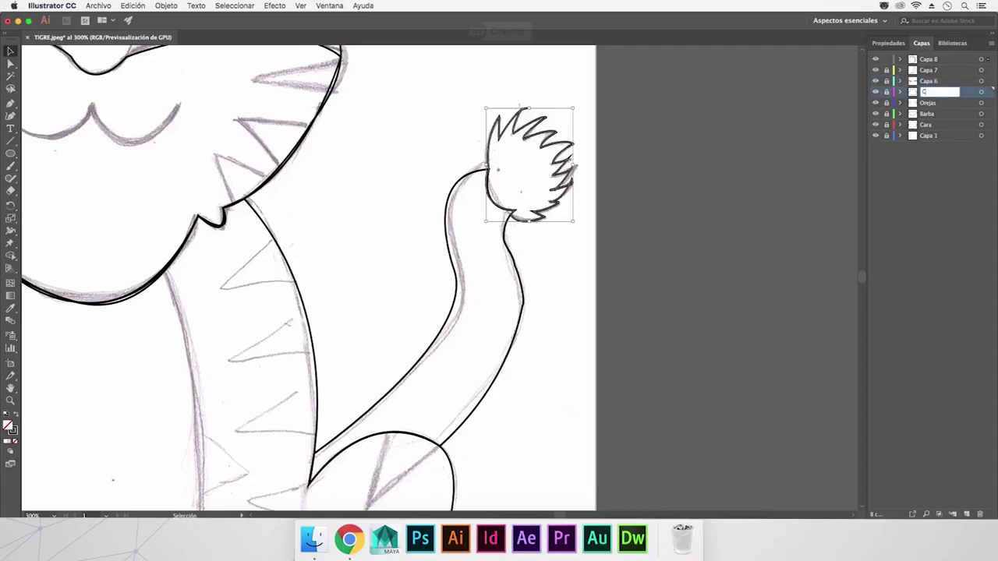
text(uerpo)
click(936, 83)
double_click(936, 83)
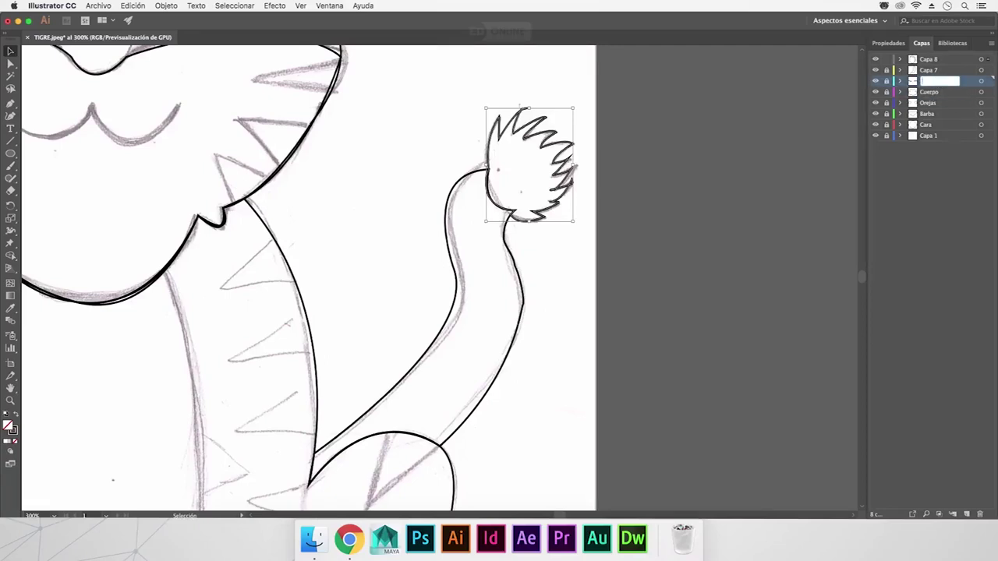
text(Patitas)
click(939, 71)
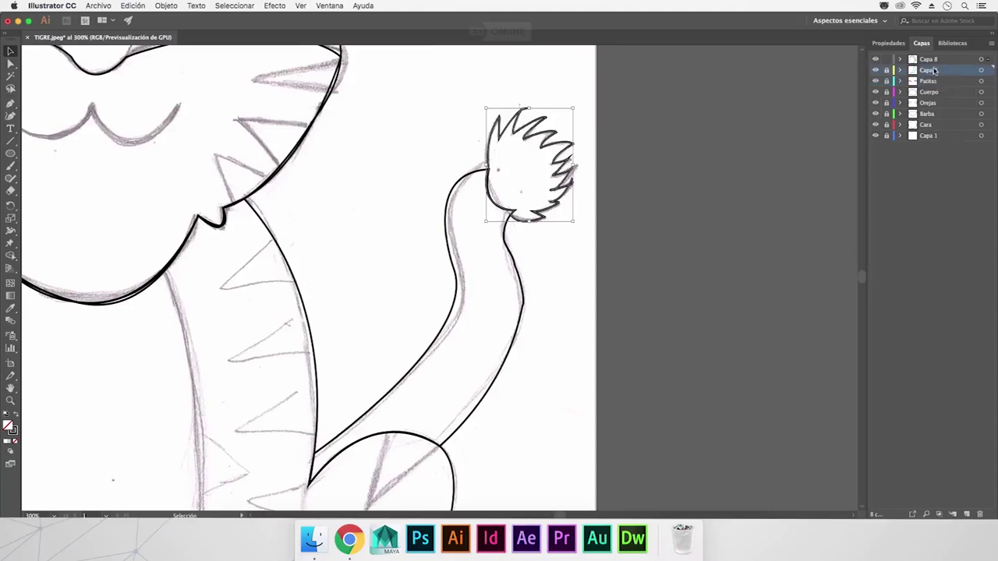
Step: Rename Capa 7 to Cola and type Parte Emplumada for Capa 8, then zoom out
double_click(936, 71)
key(BackSpace)
key(BackSpace)
key(BackSpace)
key(BackSpace)
text(ola)
double_click(936, 60)
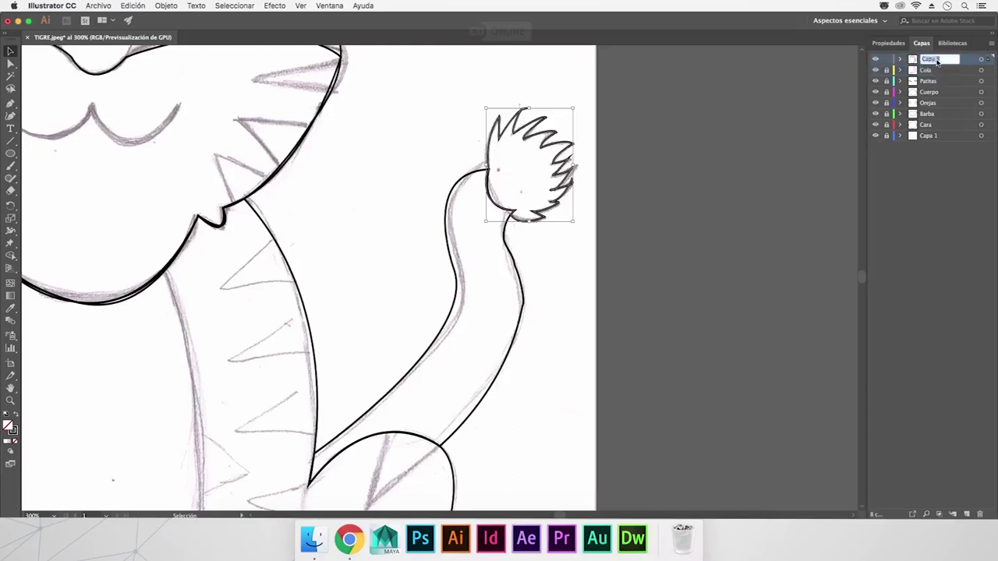
key(BackSpace)
text(Parte)
text(mplumada)
key(ctrl+minus)
key(ctrl+minus)
key(ctrl+minus)
key(ctrl+minus)
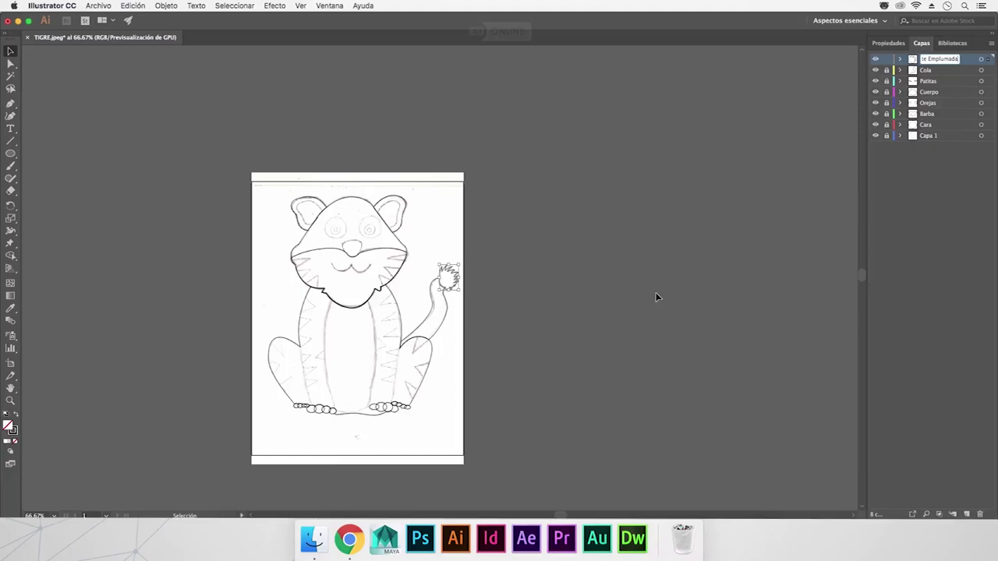
Step: Click empty canvas to commit the Parte Emplumada layer name and deselect the tuft
click(652, 293)
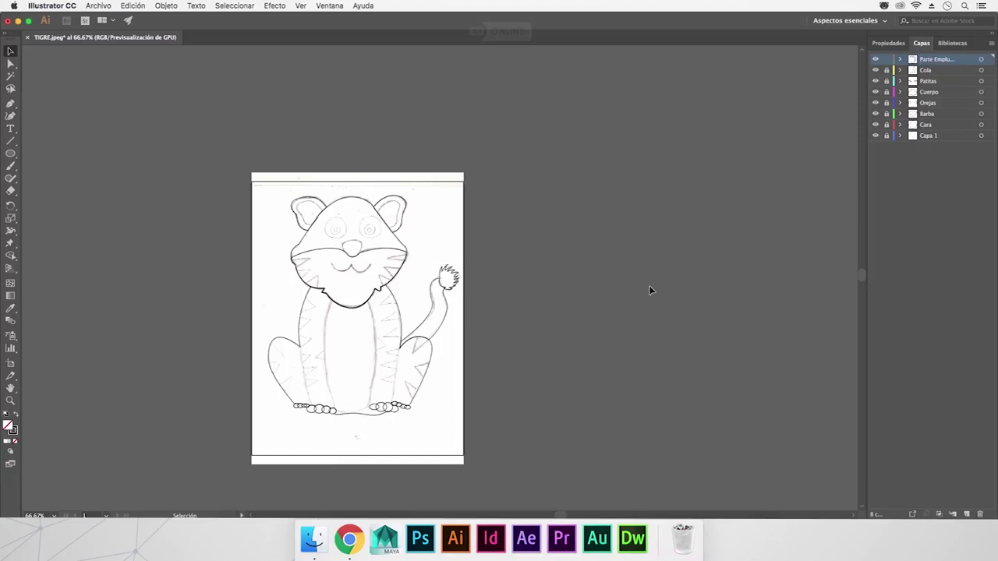